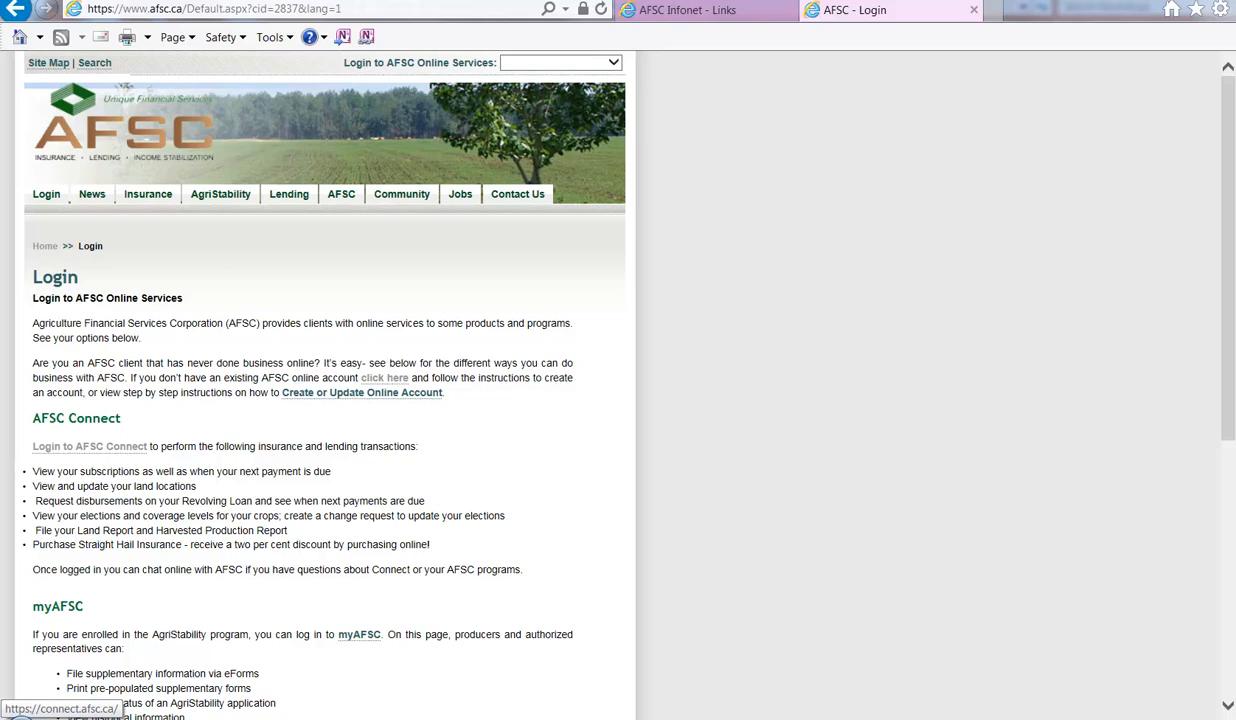
- Open the AFSC Connect login and sign in with the account username and password
left_click(362, 396)
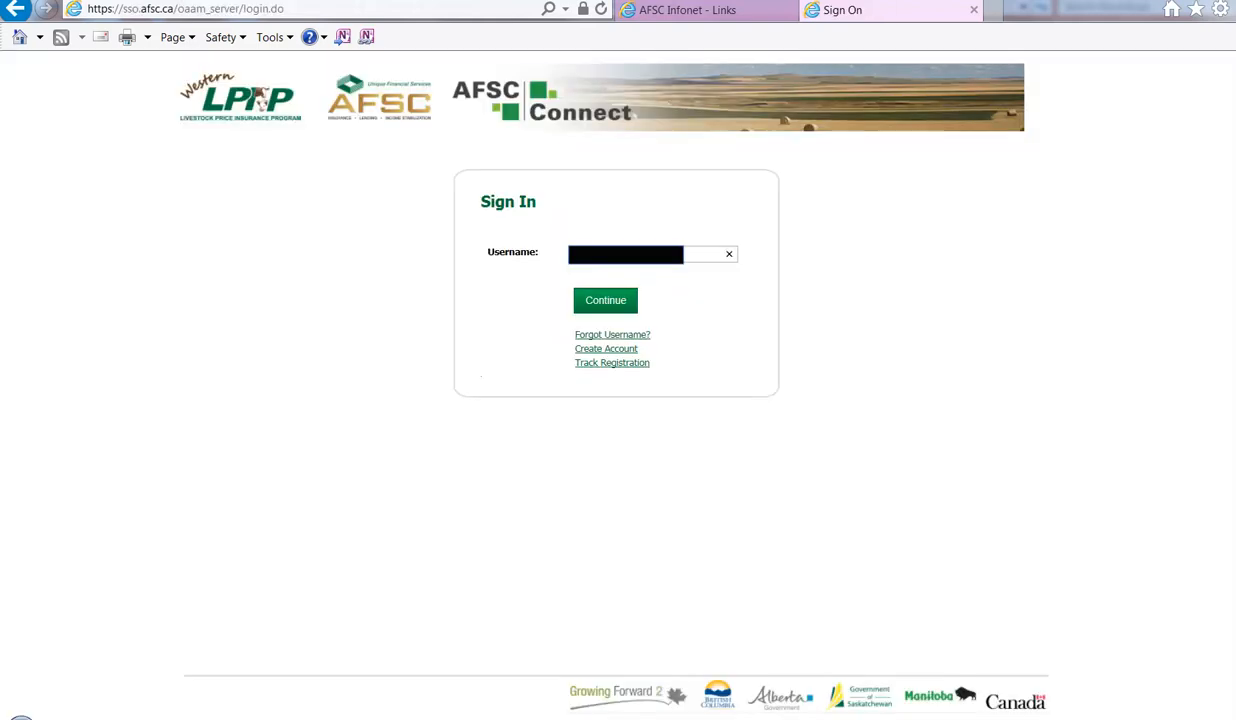
left_click(626, 314)
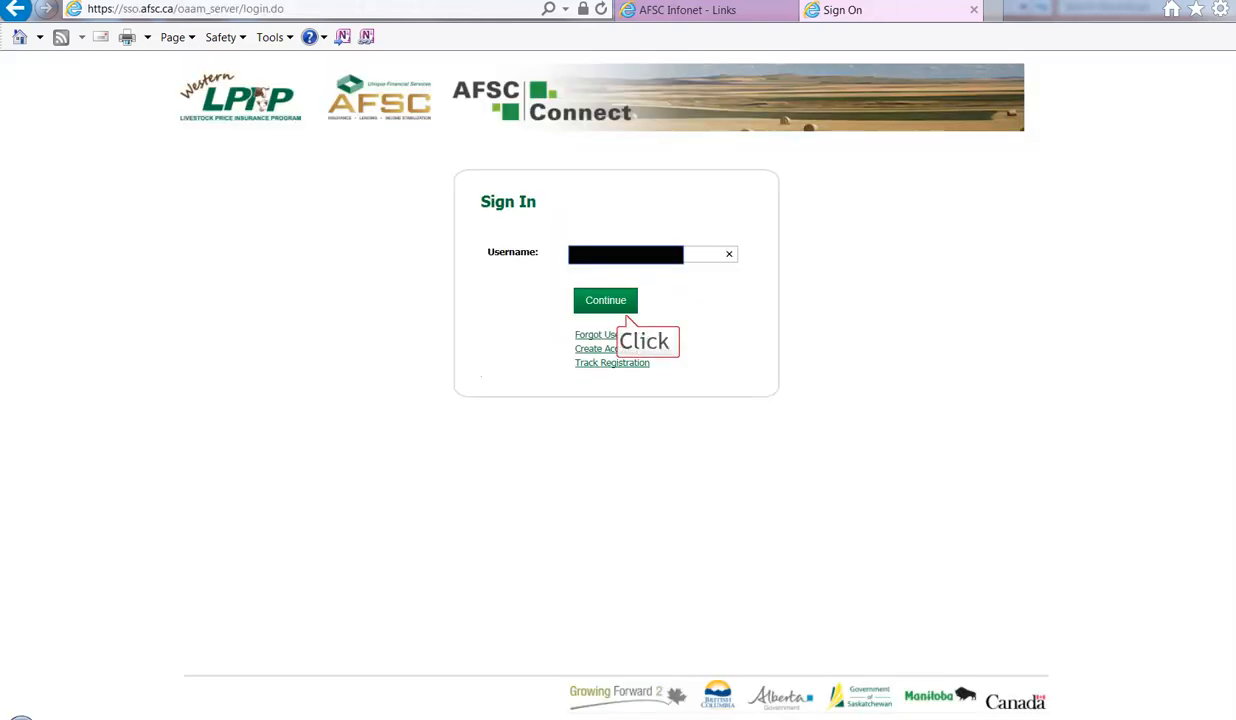
type("••••••••••")
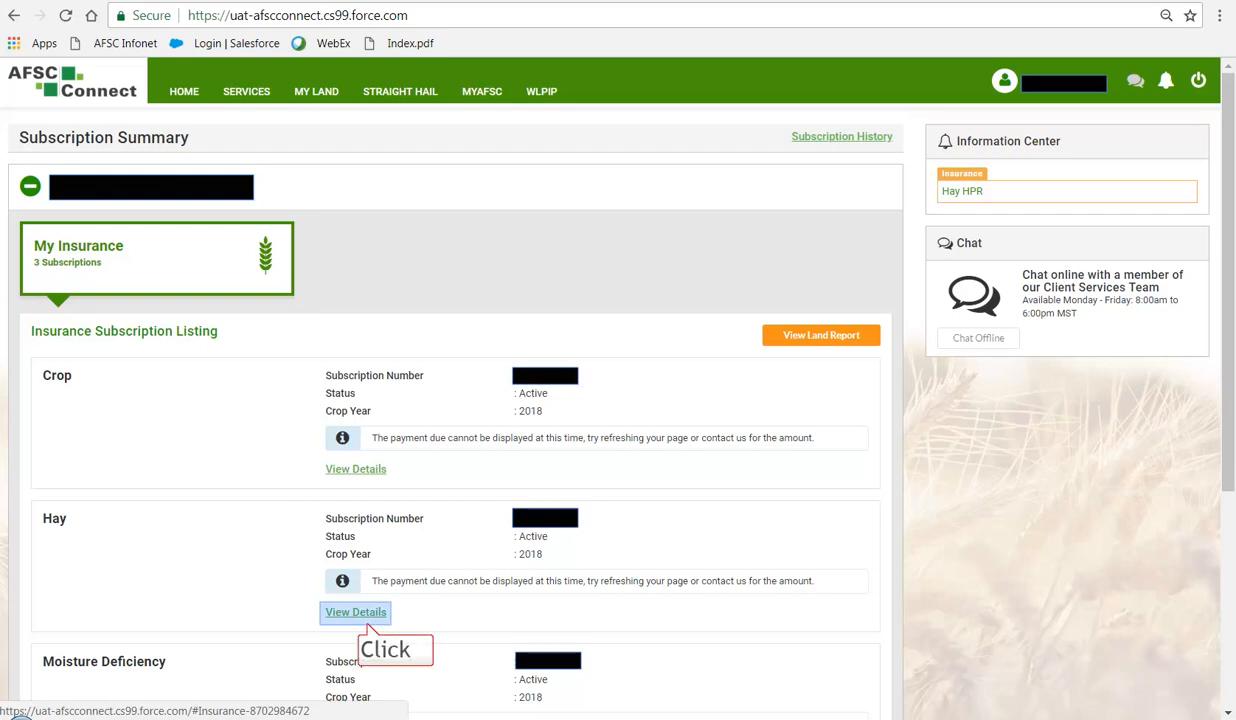
- Open the Hay subscription's details and start entering its Harvested Production Report
left_click(362, 617)
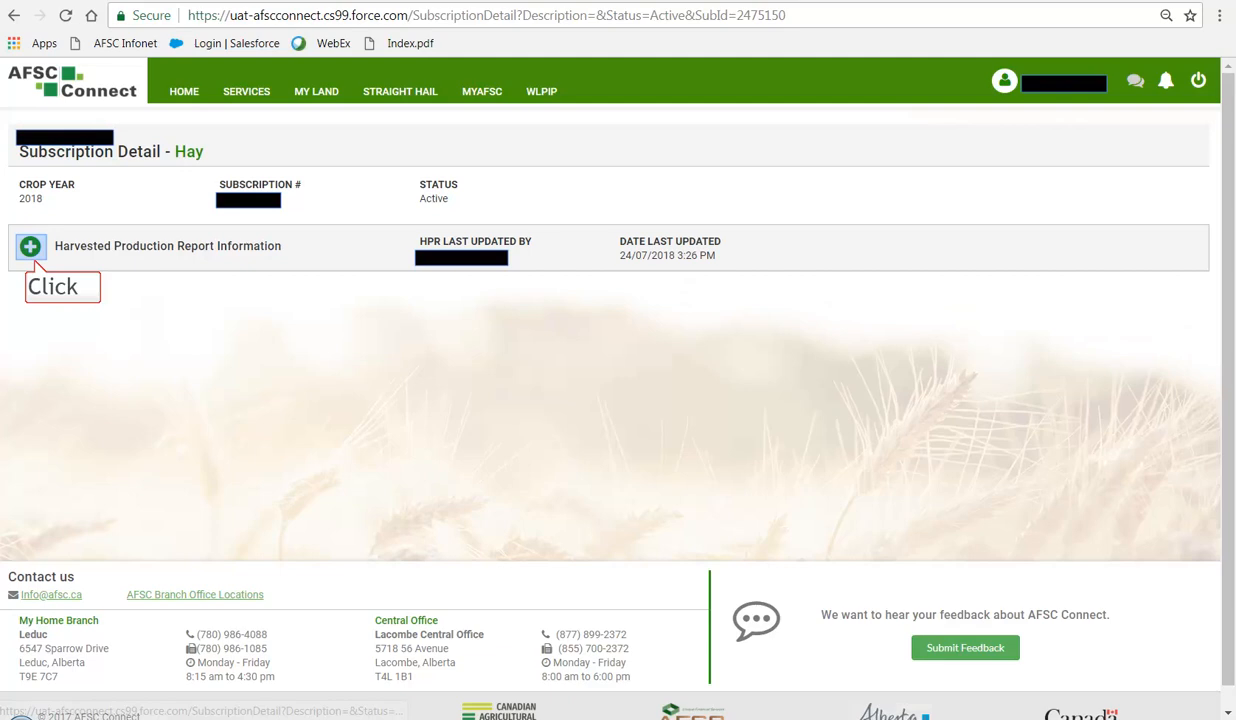
left_click(30, 246)
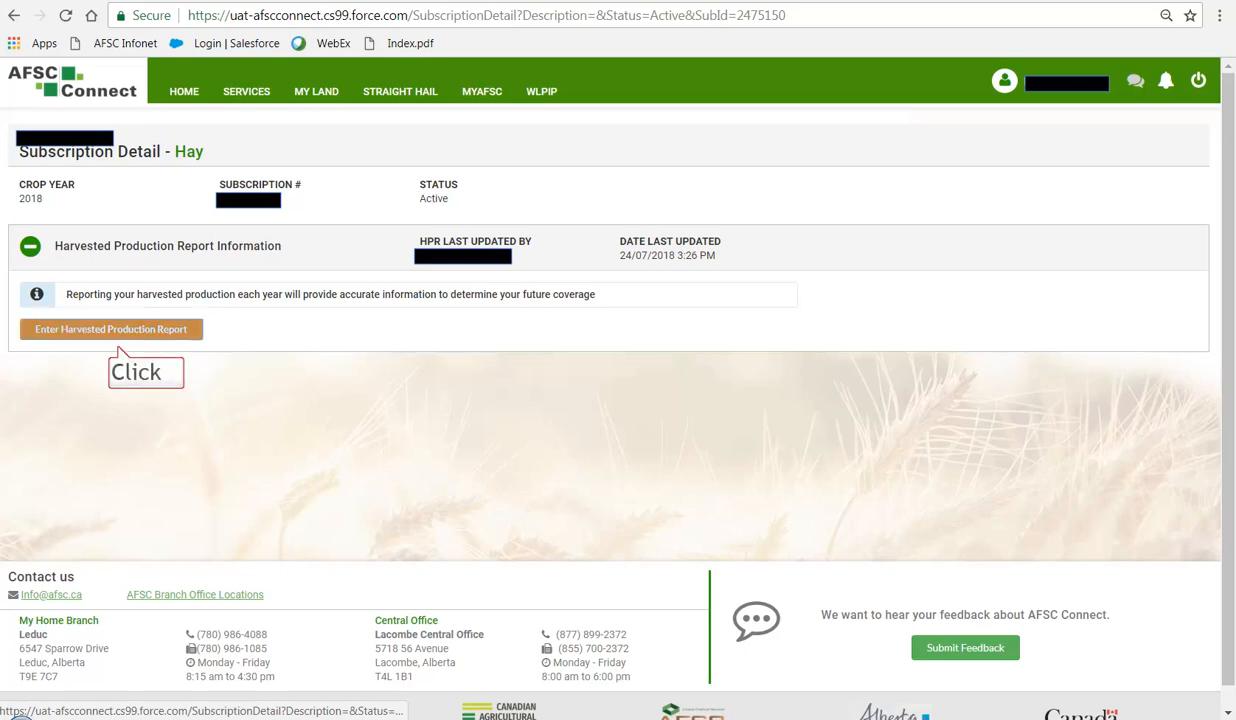
left_click(115, 332)
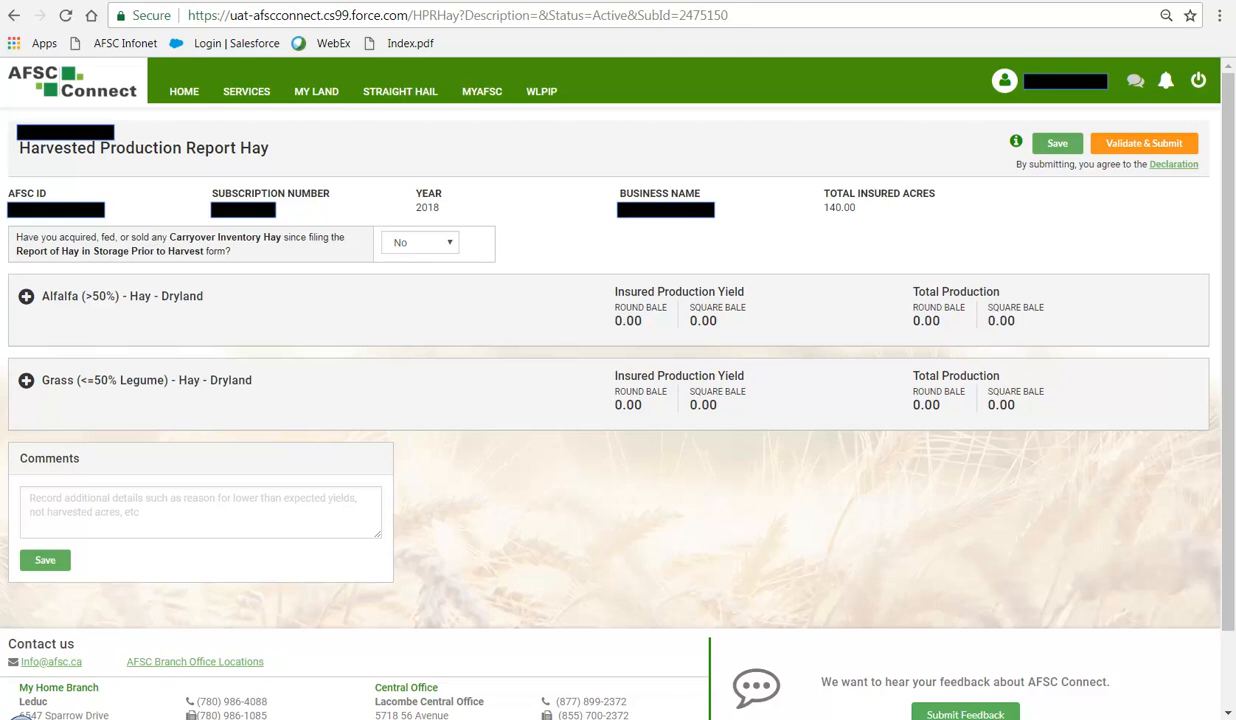
- Answer Yes to the carryover hay question, save 50 round bales each for Alfalfa and Grass, and collapse the details
left_click(449, 242)
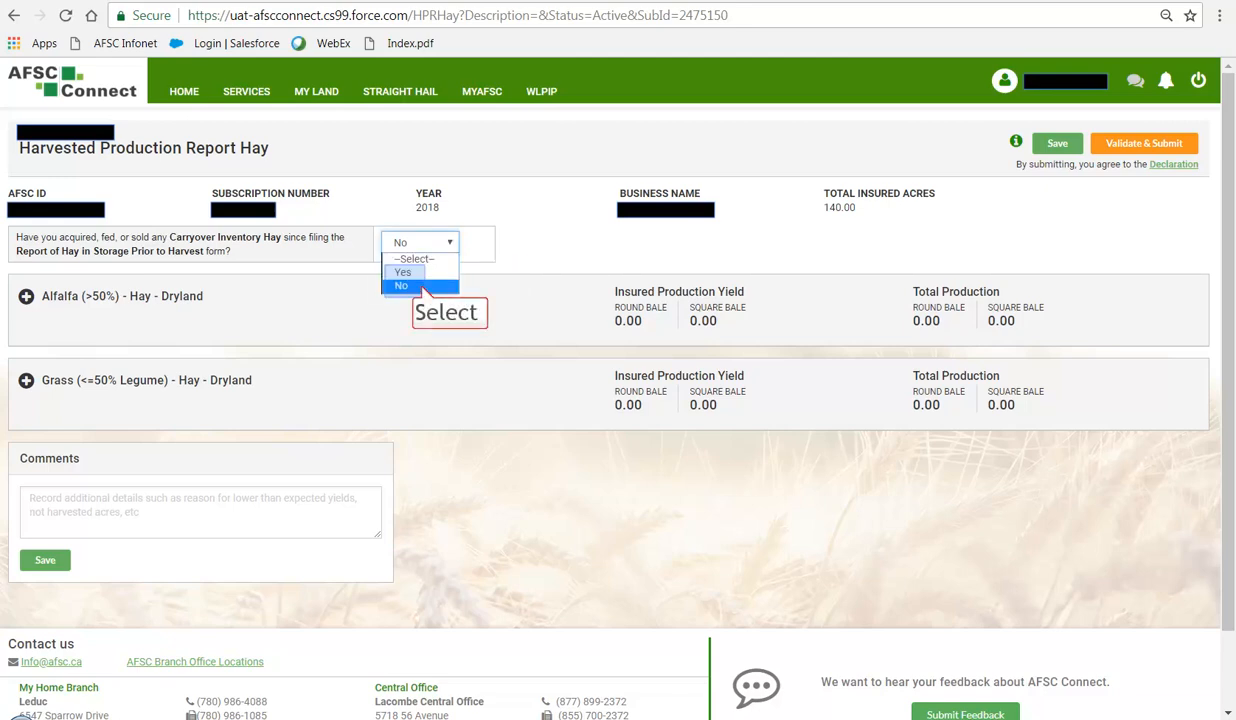
left_click(403, 272)
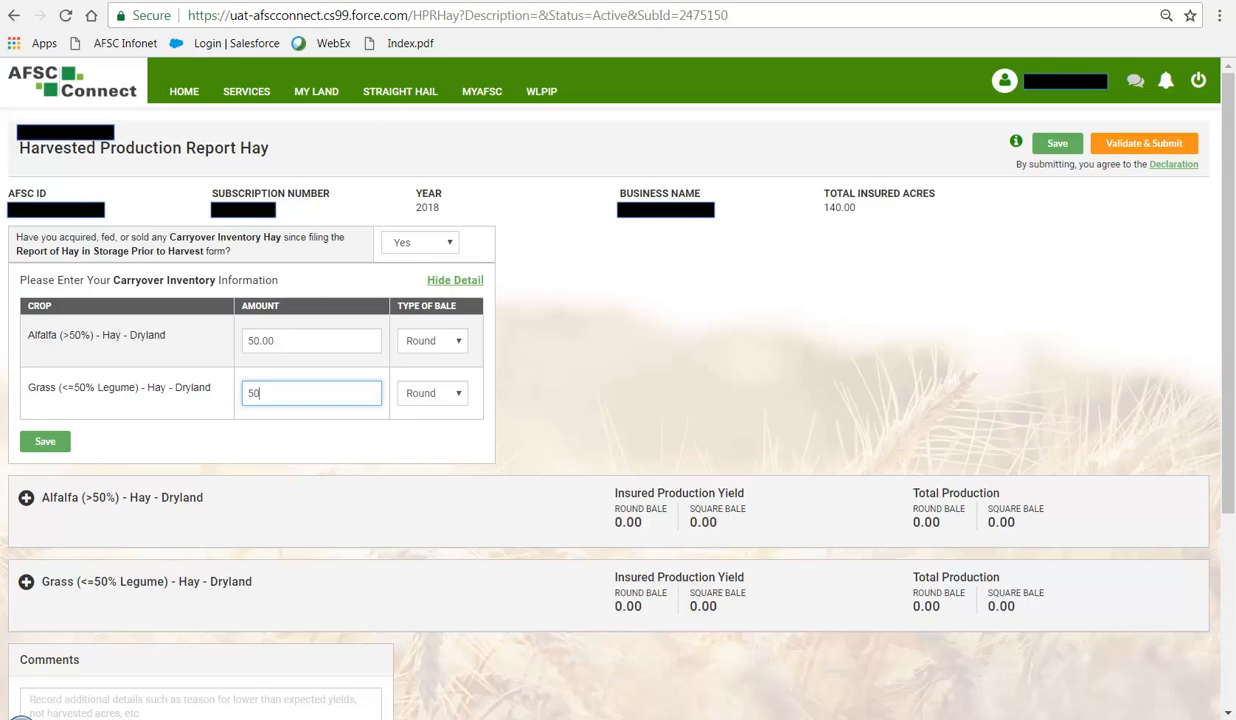
left_click(46, 447)
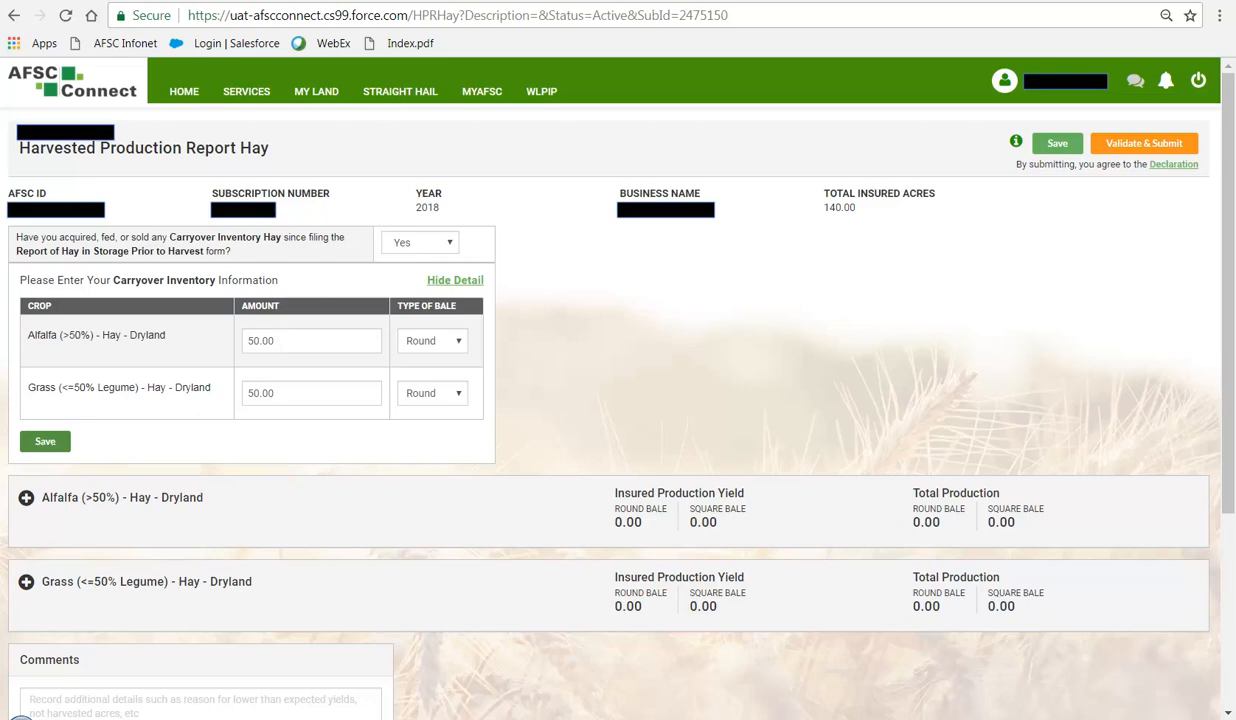
left_click(470, 289)
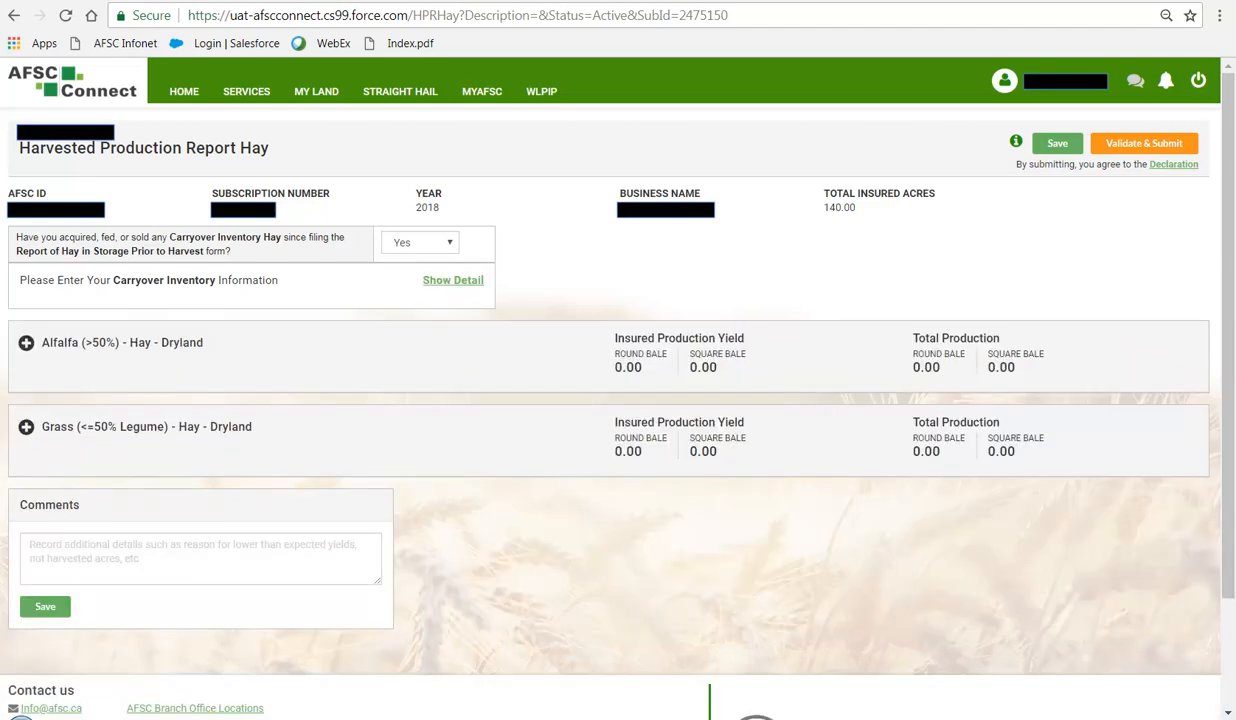
- Expand the Alfalfa (>50%) - Hay - Dryland section and add all of its available fields to the report
left_click(27, 344)
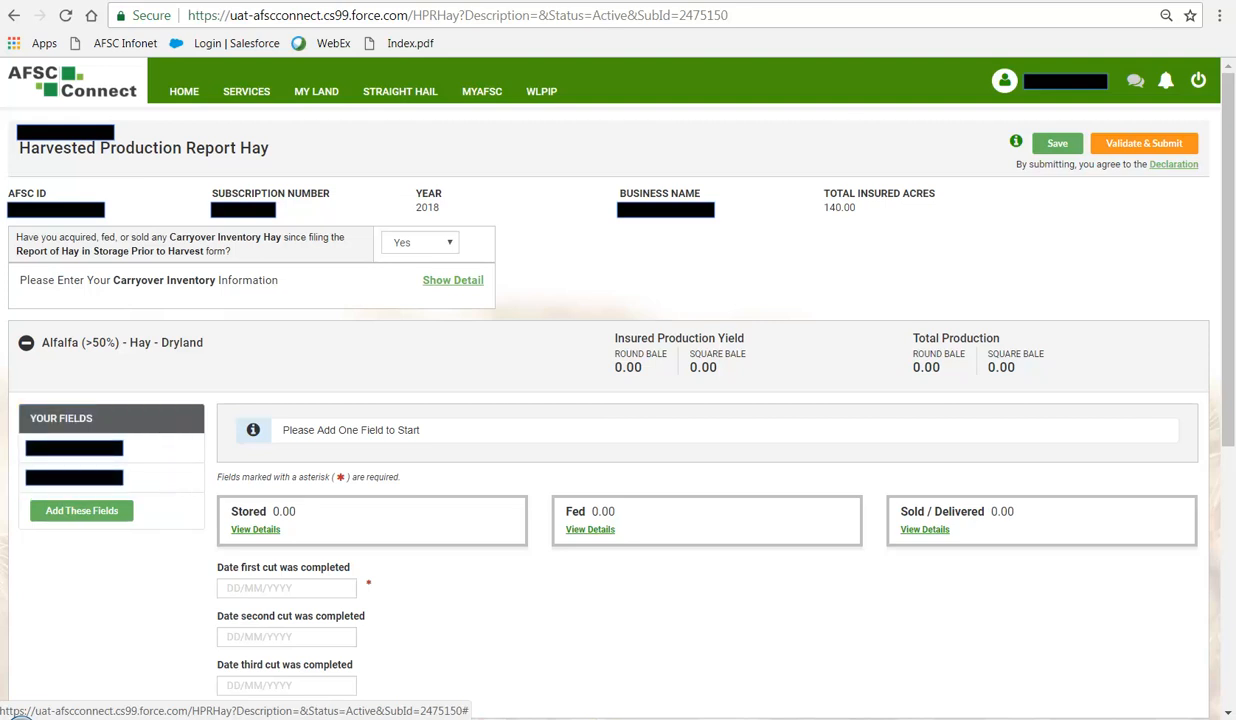
left_click(136, 458)
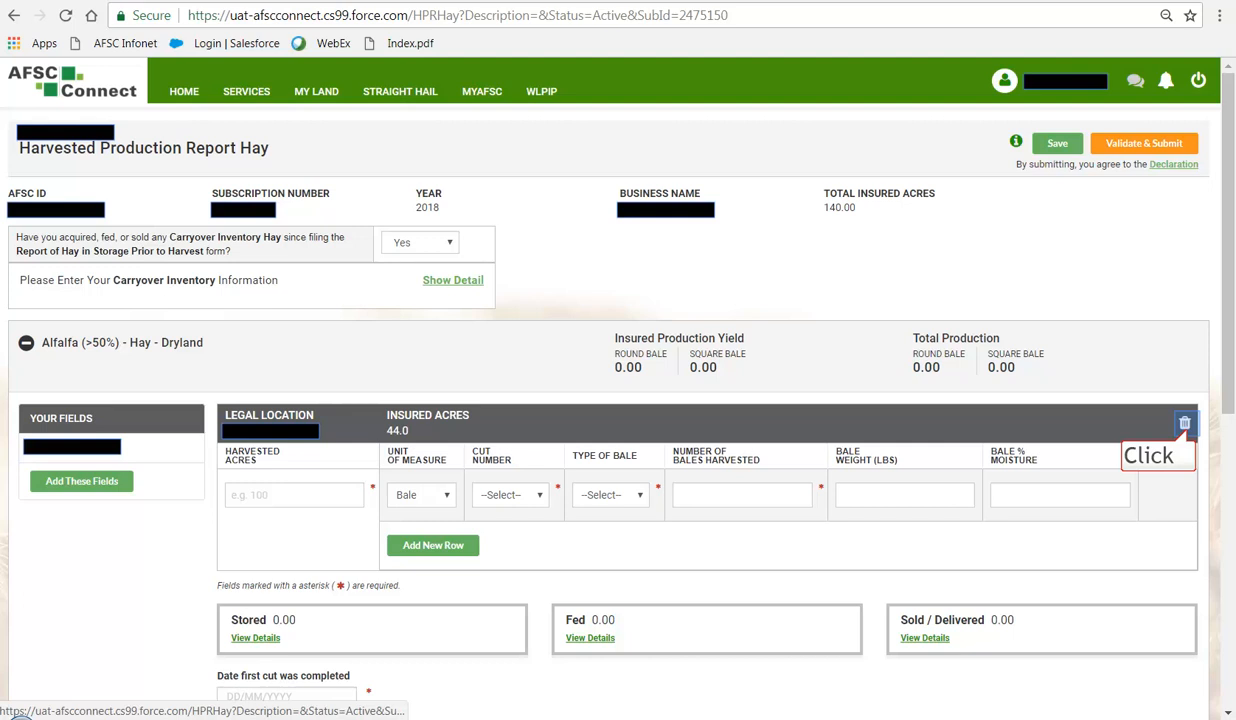
left_click(1184, 423)
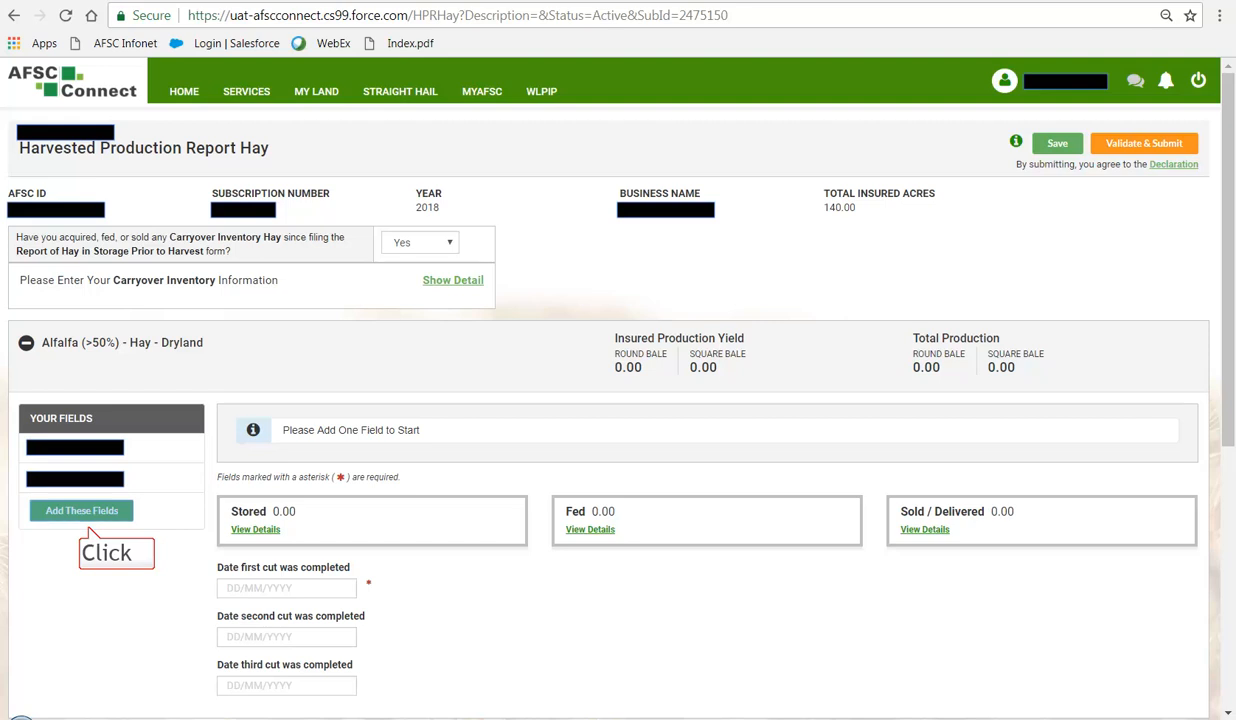
left_click(81, 510)
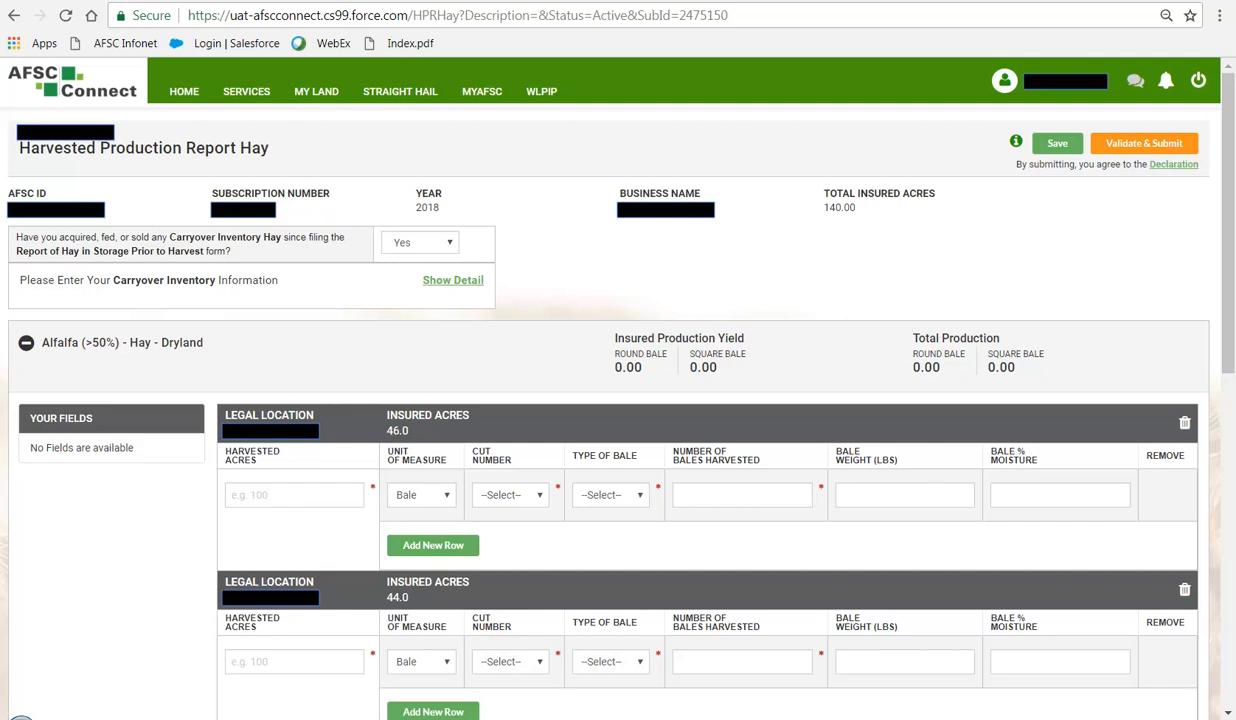
- Report 46 harvested acres for the first alfalfa field: 1st cut, 115 round bales, 1,200 lbs bale weight and 17% moisture
left_click(294, 495)
type("46")
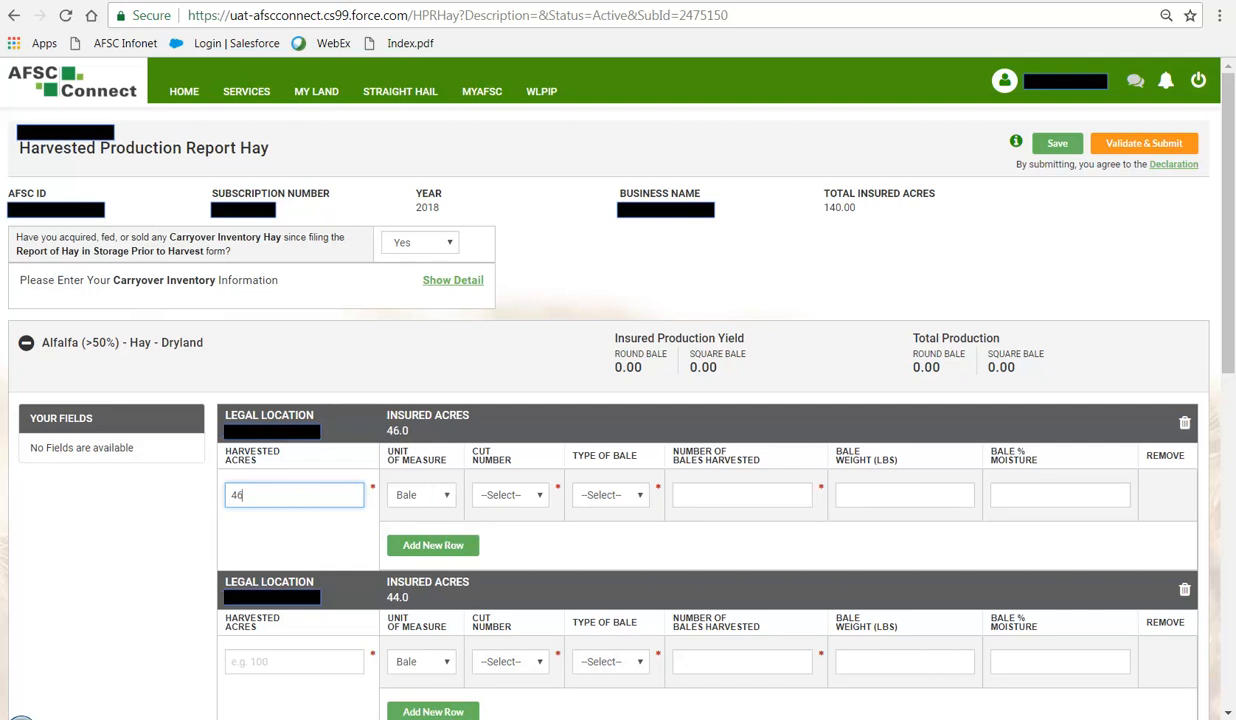
left_click(446, 495)
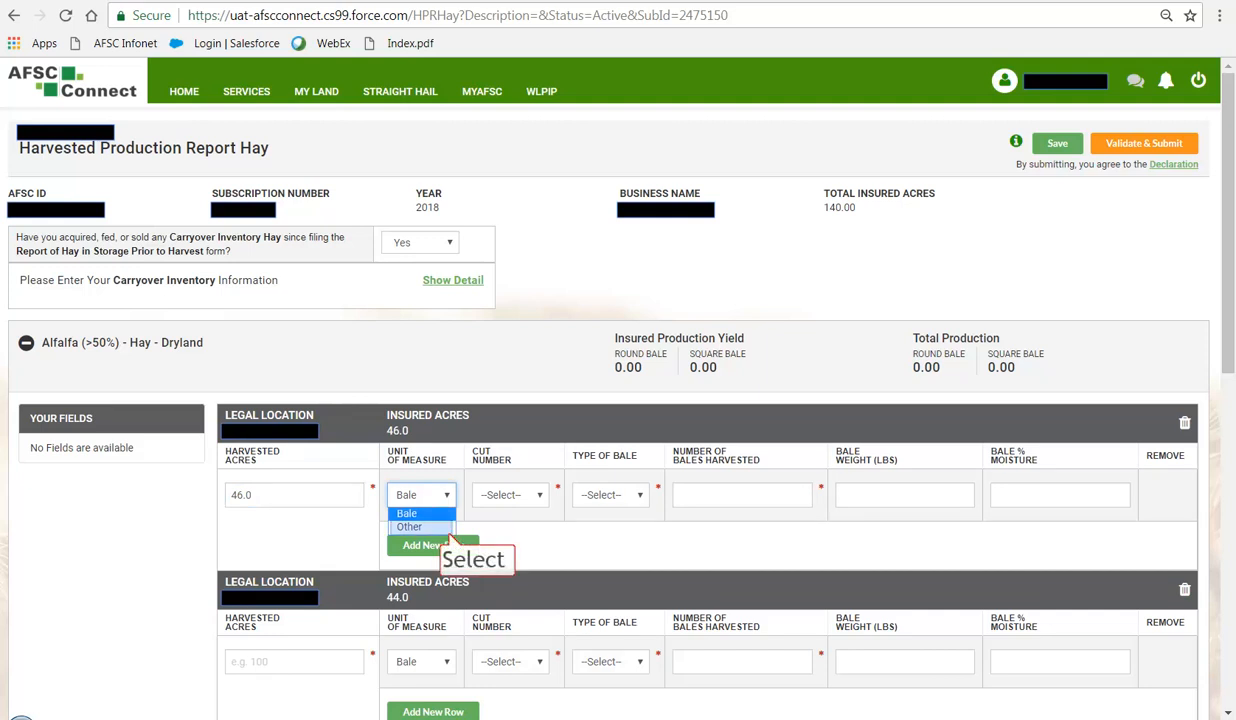
left_click(540, 495)
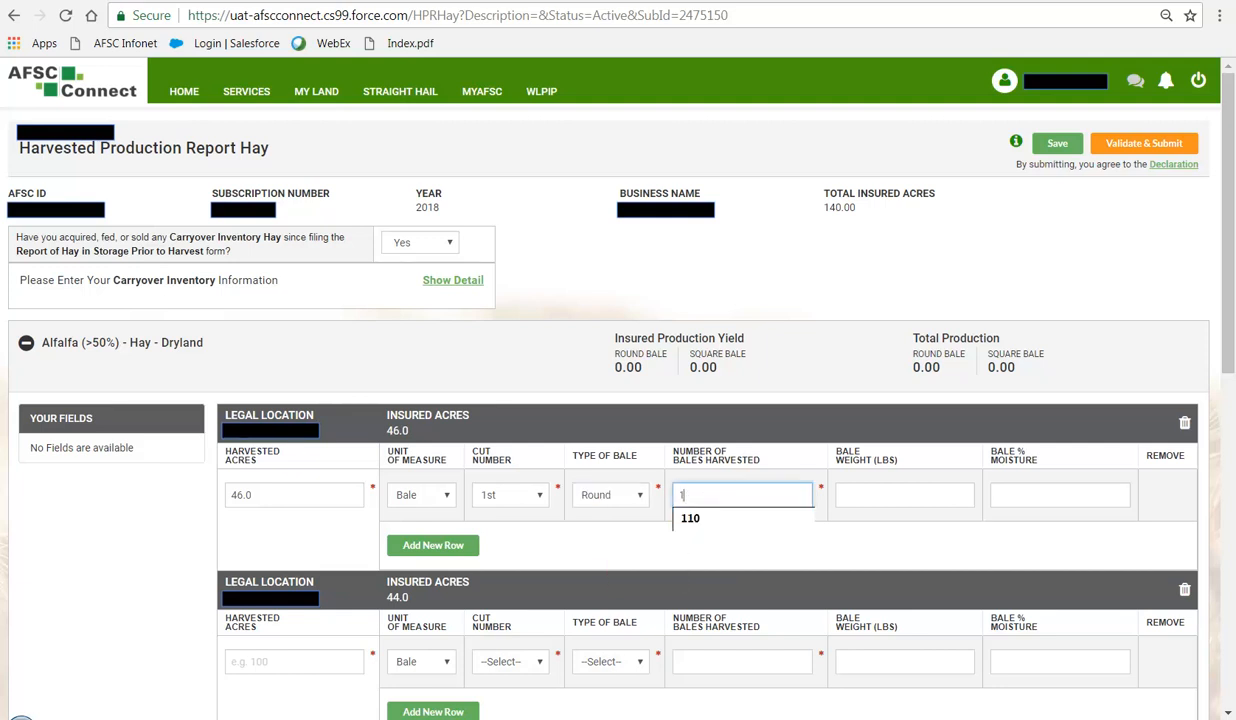
type("15")
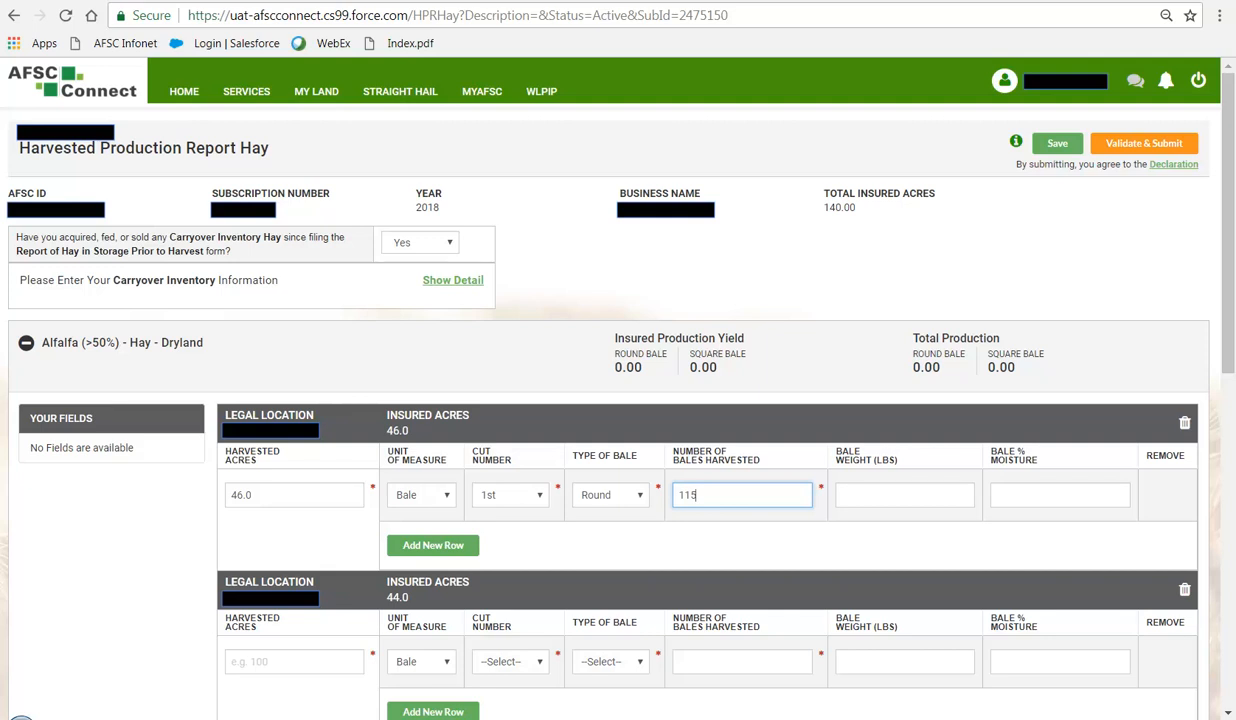
key("Tab")
type("1200")
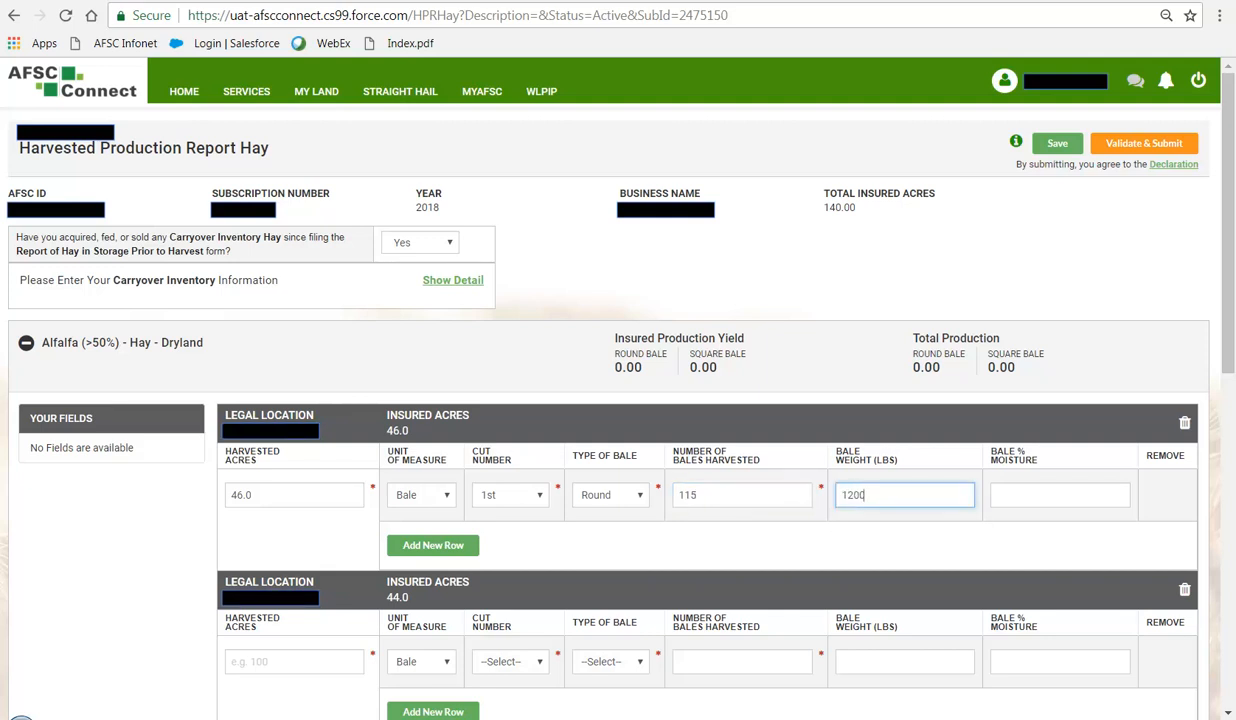
key("Tab")
type("17")
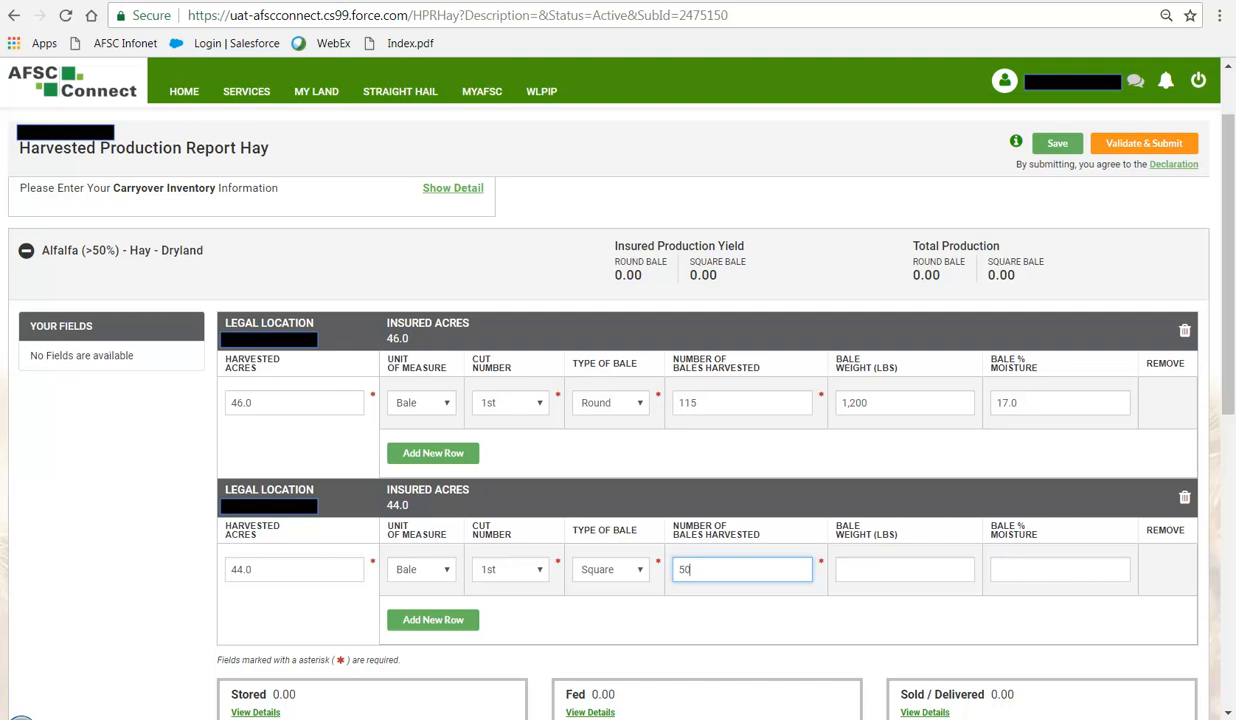
- Report 44 harvested acres for the second alfalfa field with 1st-cut rows of 50 square and 95 round bales, and save
left_click(433, 620)
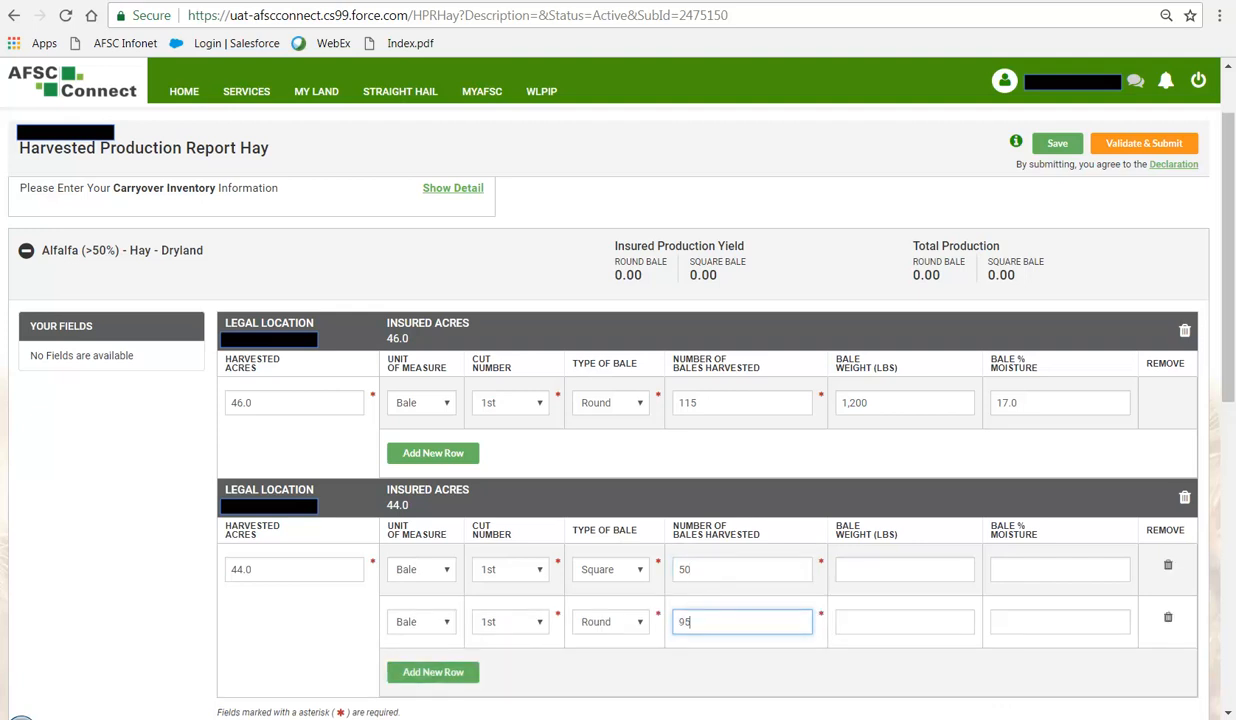
left_click(1057, 143)
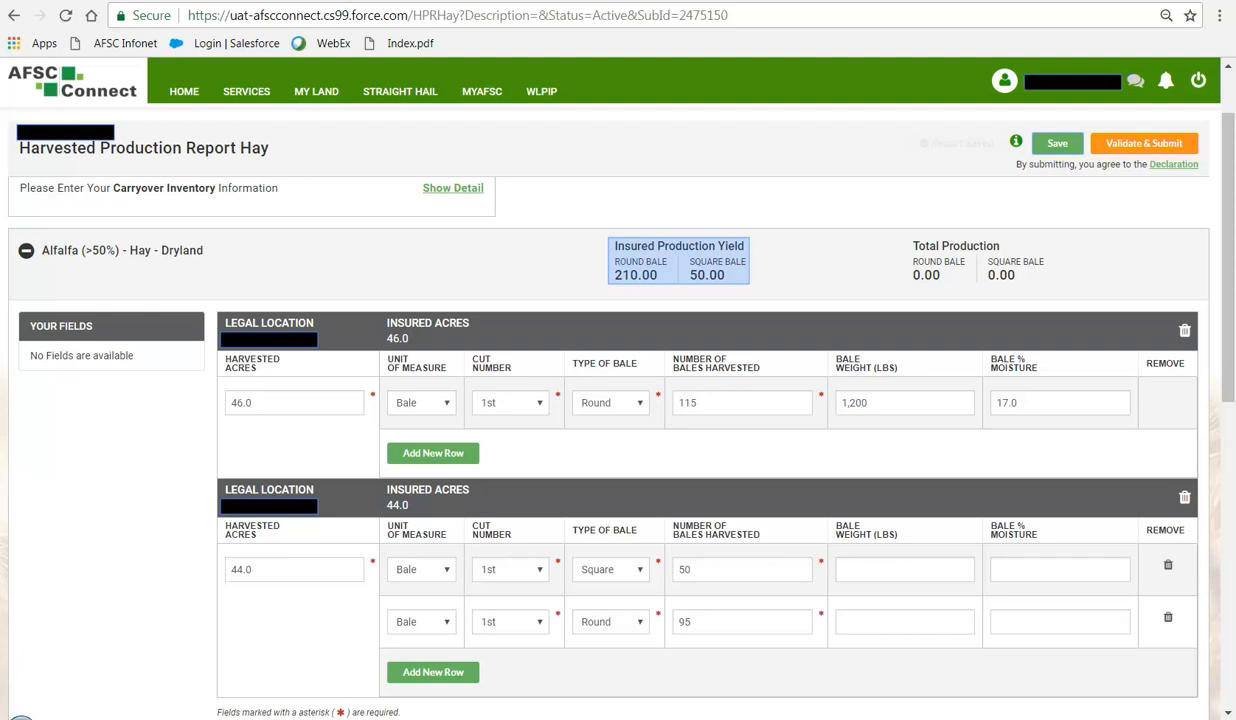
- Add a 2nd-cut row of 69 round bales to the 46-acre alfalfa field and save the report
scroll(618, 440, "down", 1)
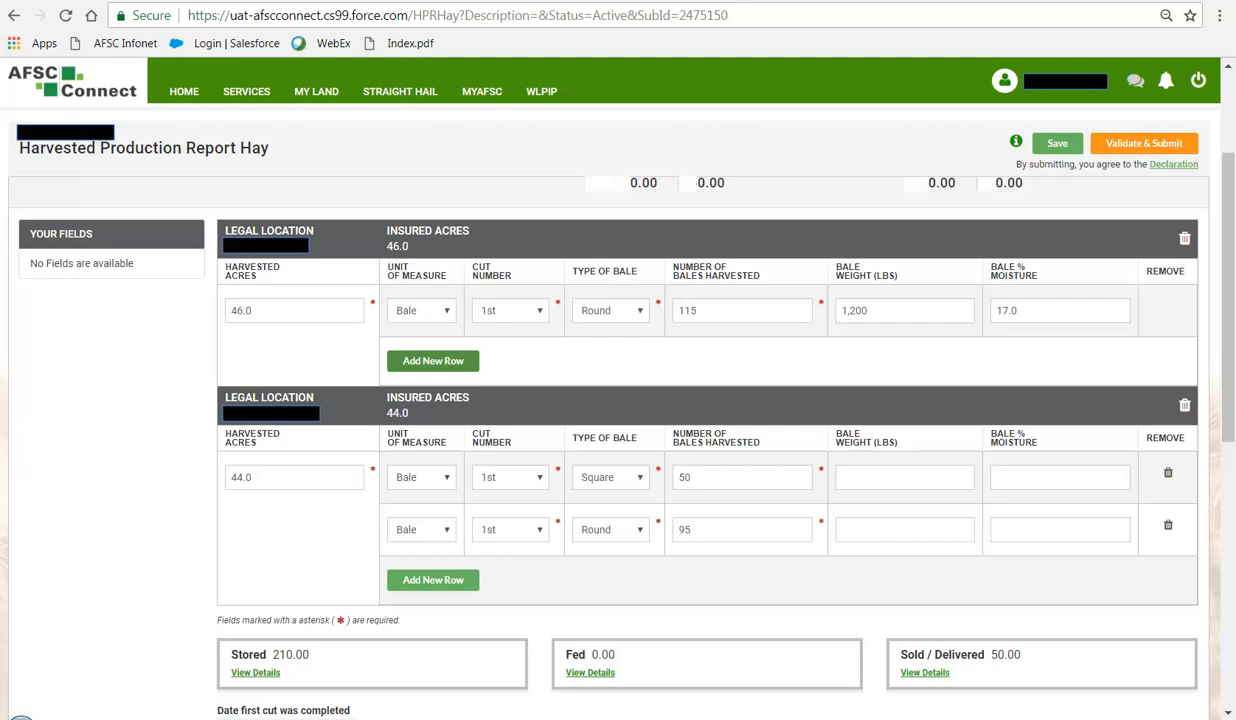
left_click(435, 362)
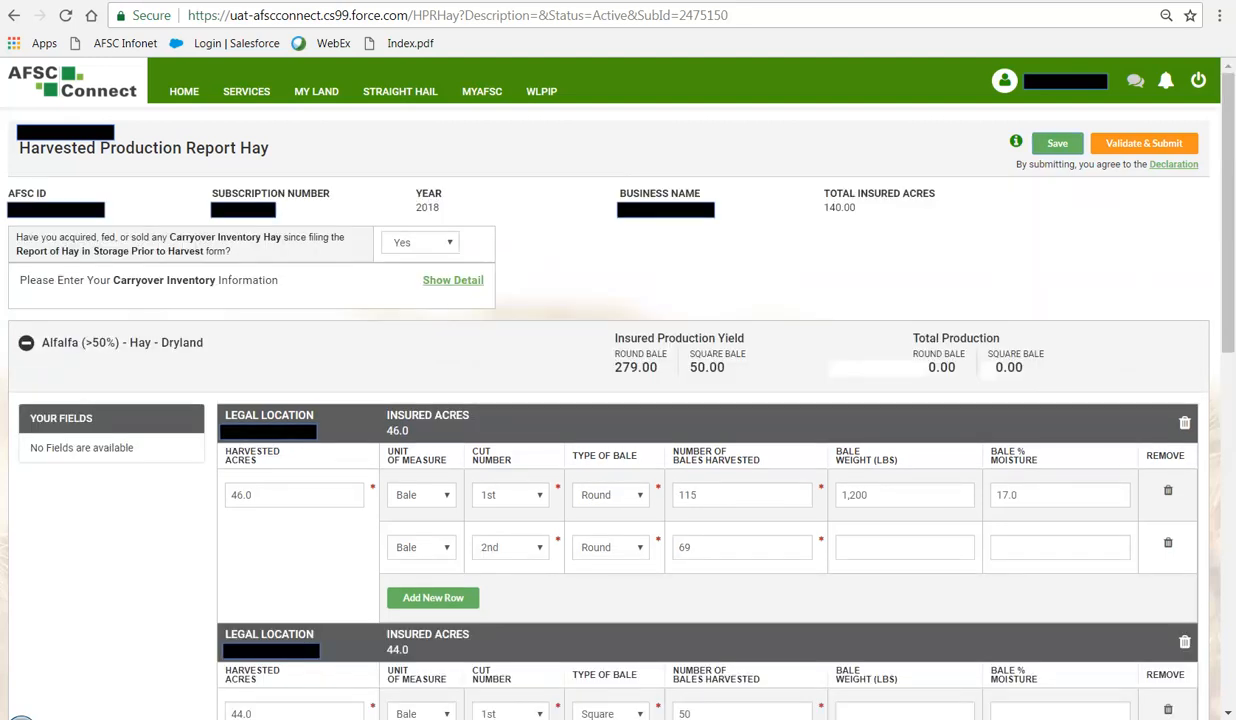
left_click(1060, 152)
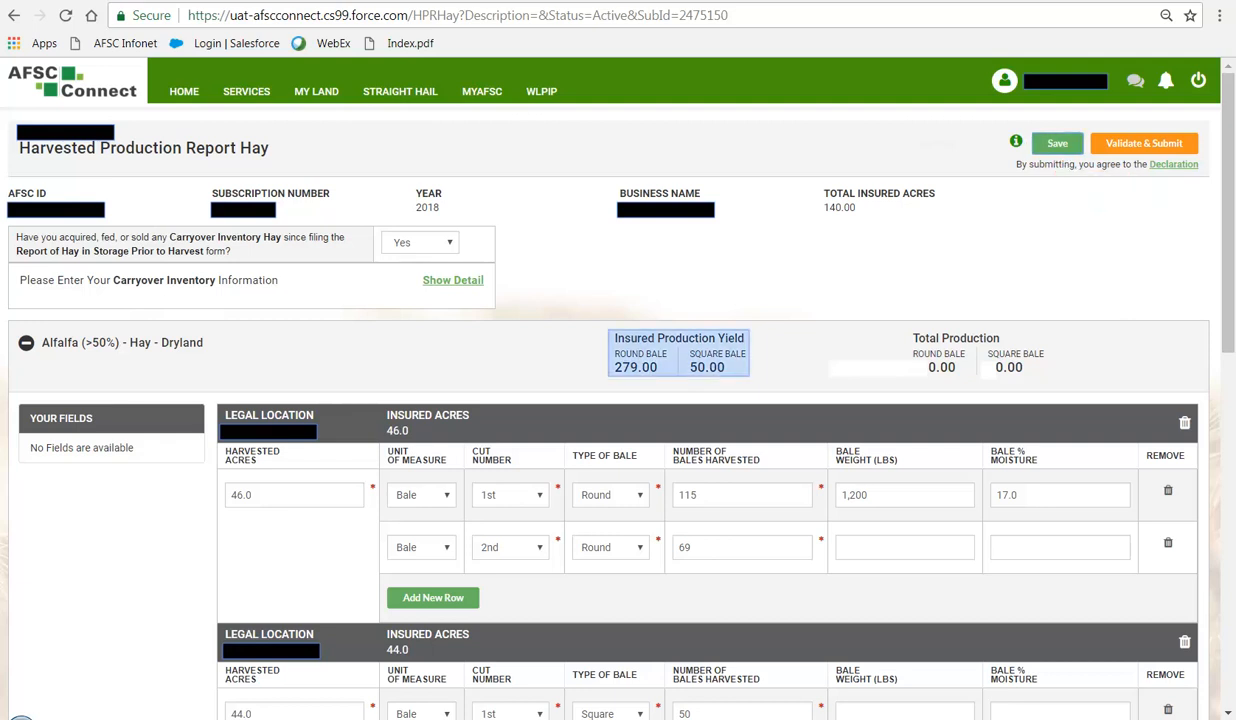
- Record 210 round bales of the current year's alfalfa production as stored and save the entry
scroll(255, 437, "down", 3)
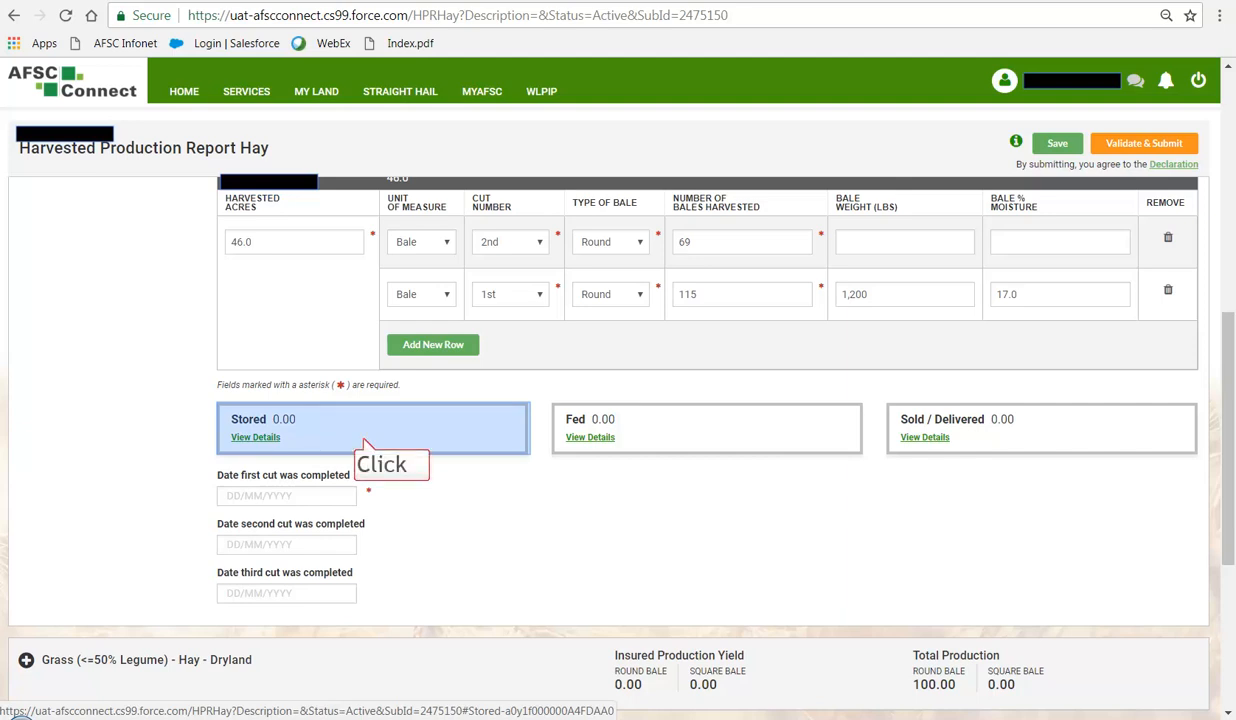
left_click(365, 443)
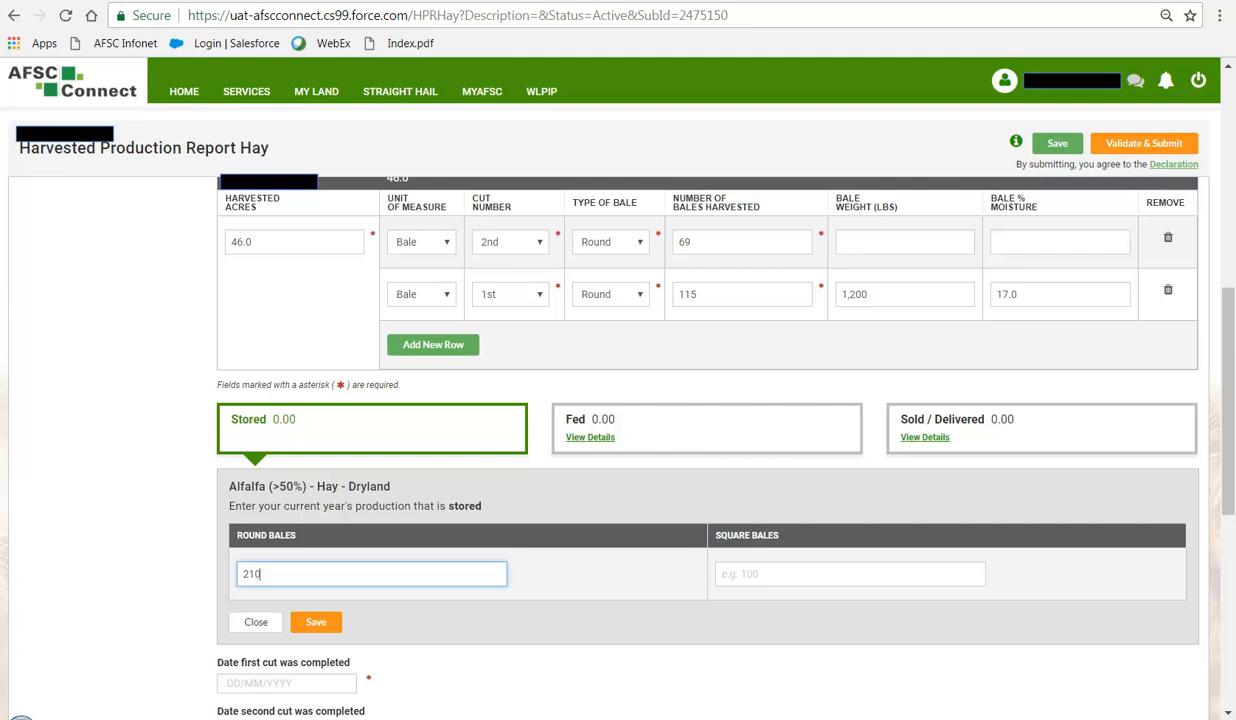
left_click(320, 623)
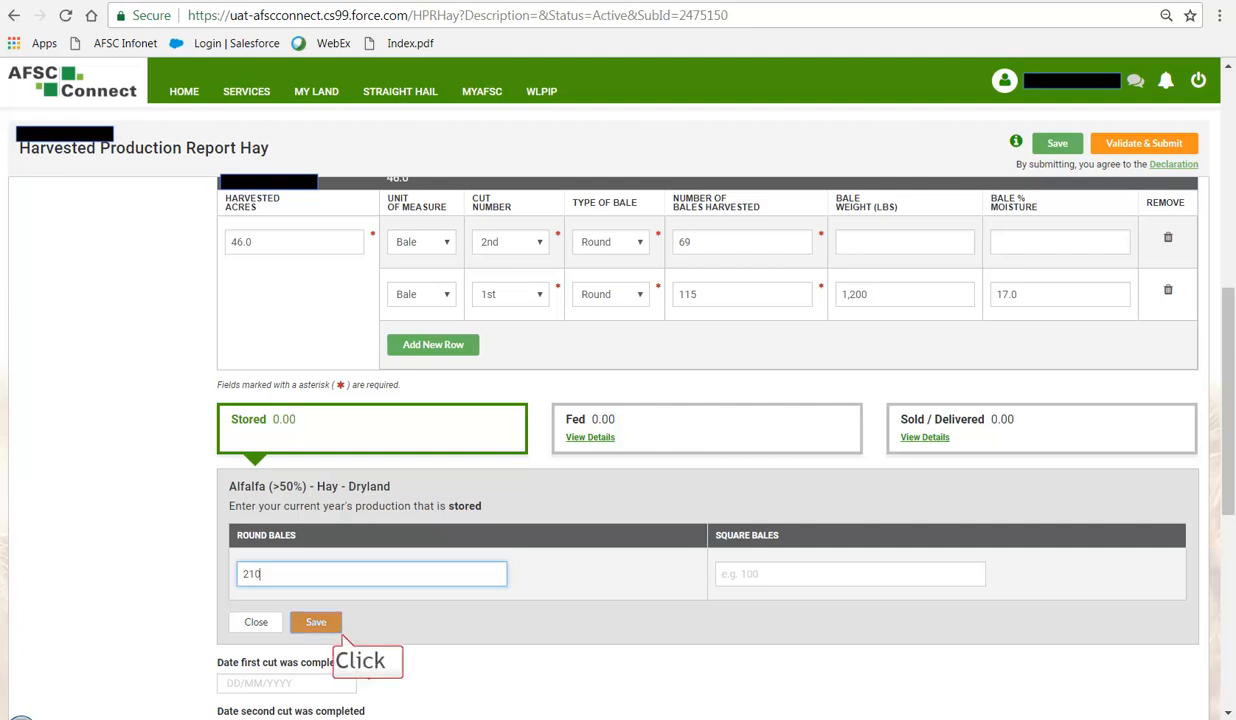
left_click(277, 630)
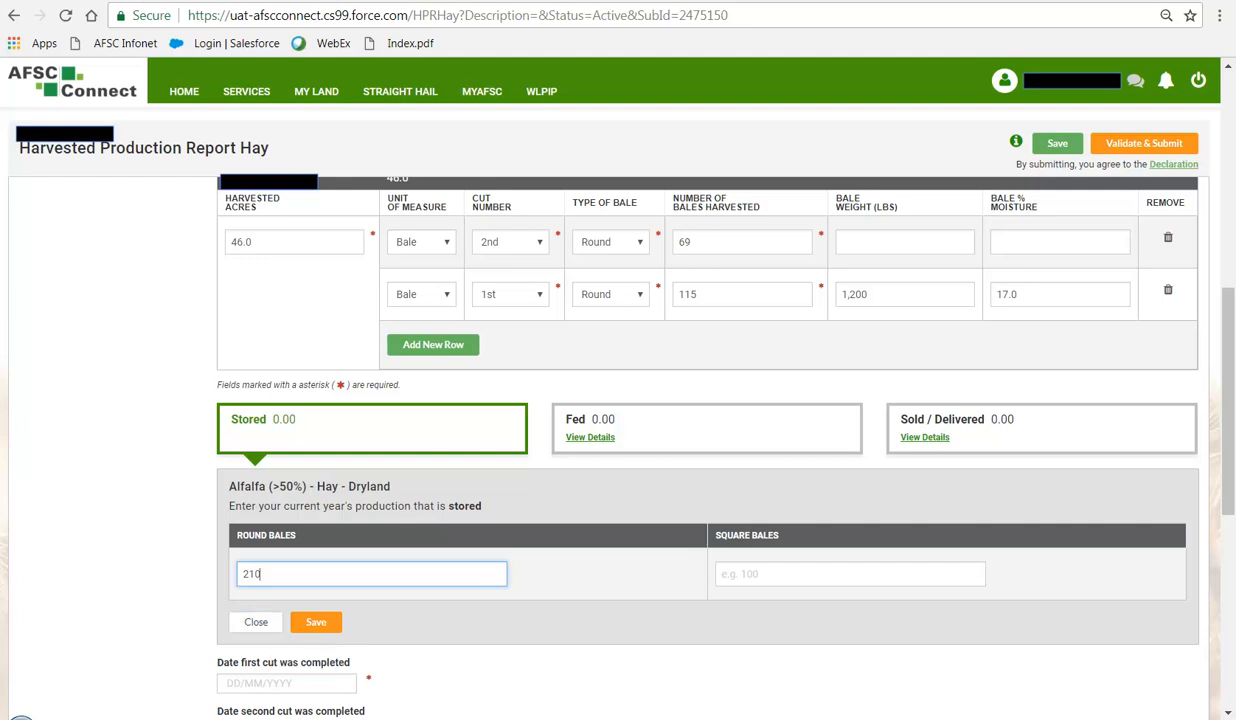
left_click(316, 622)
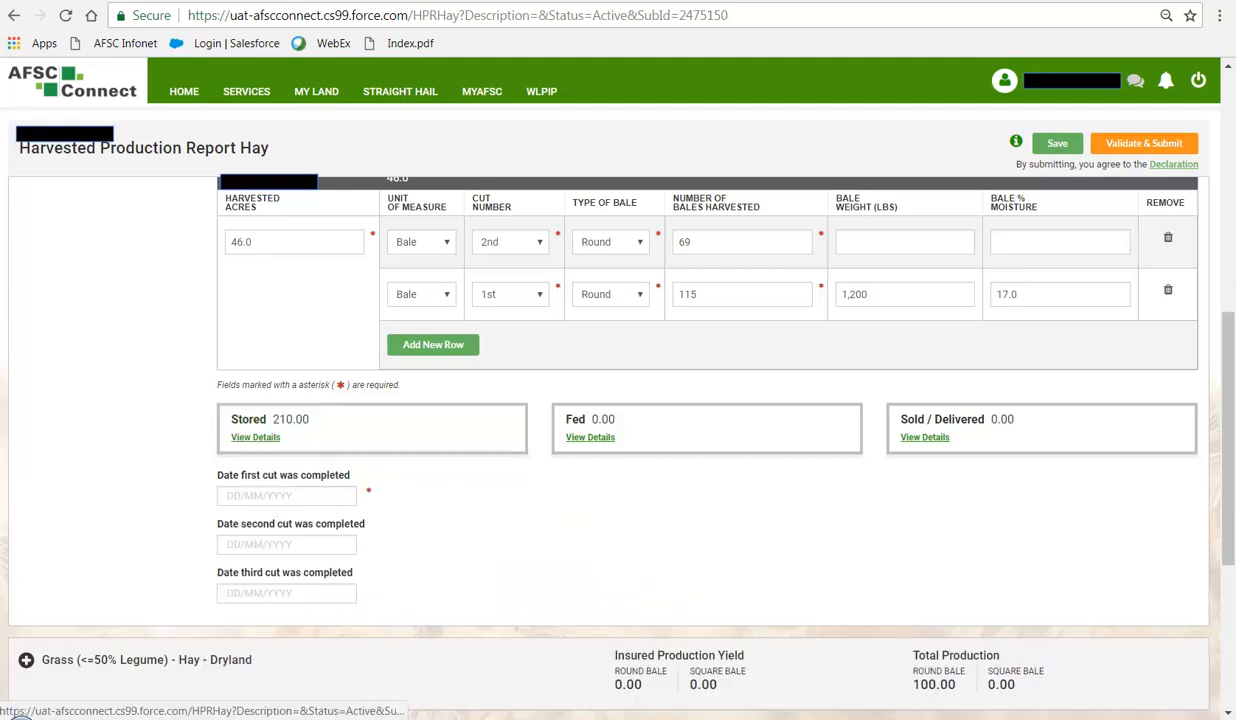
- Record 69 round bales of the current year's alfalfa production as fed and save the entry
left_click(718, 444)
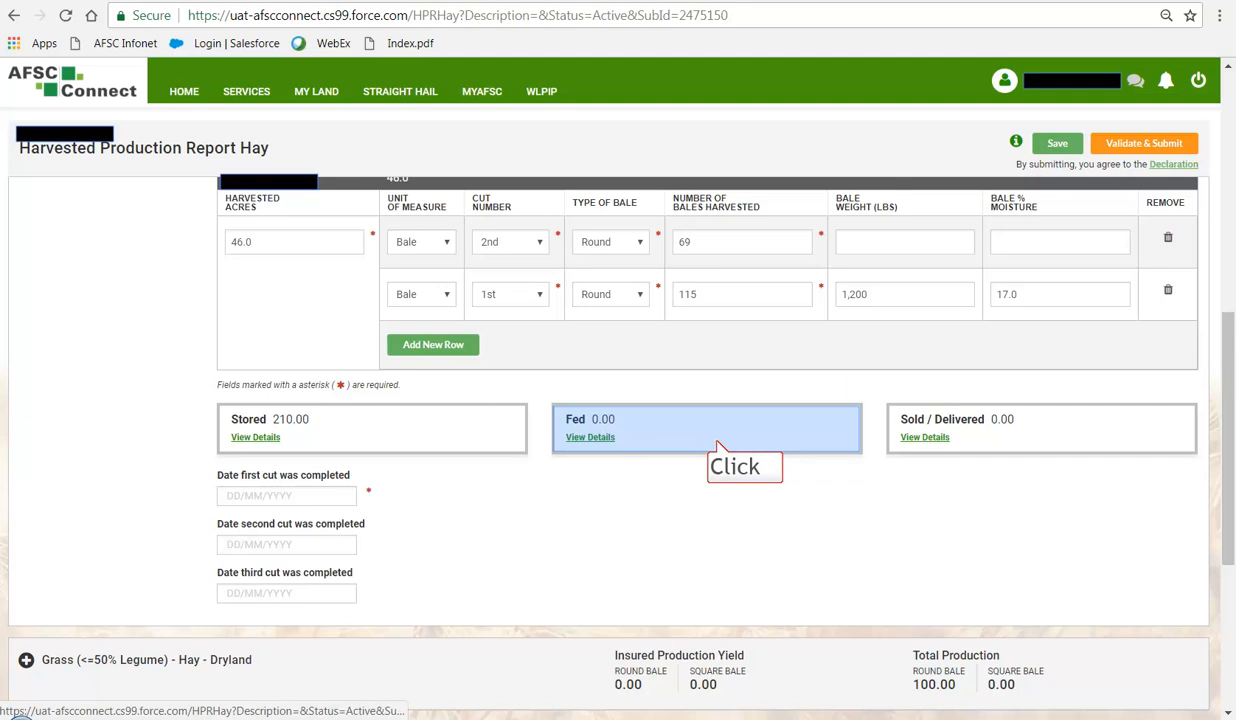
left_click(718, 444)
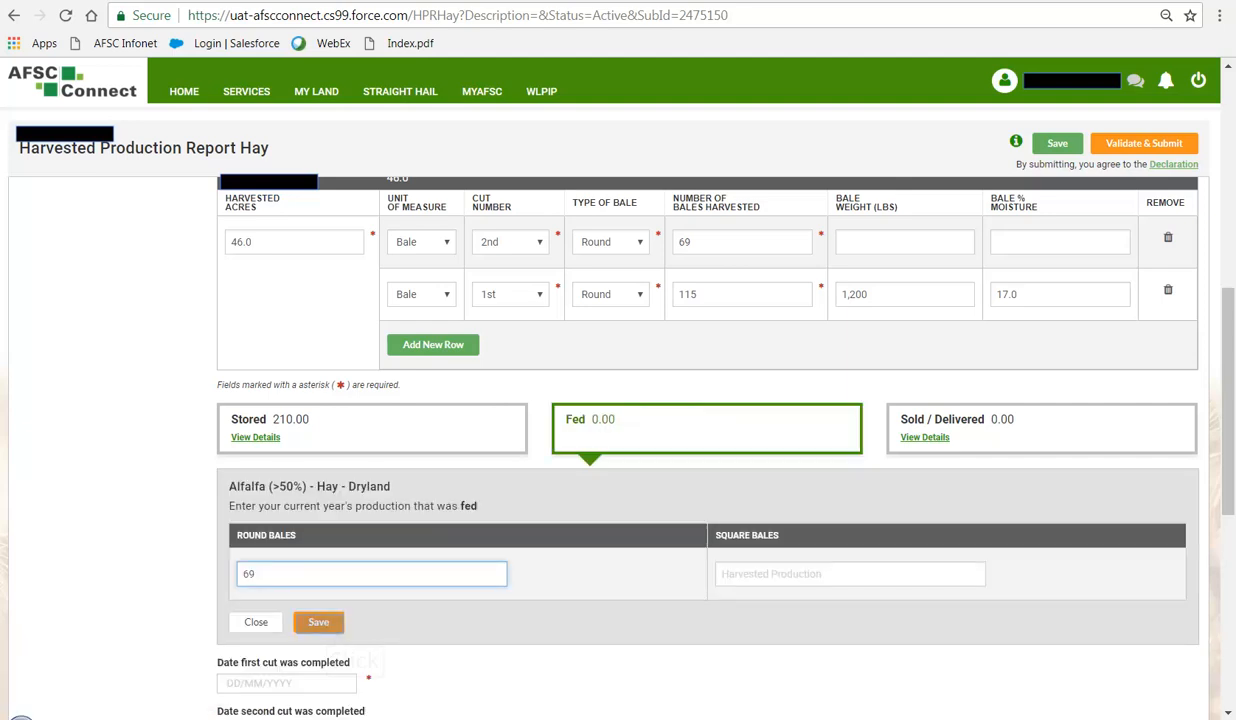
left_click(333, 630)
left_click(264, 628)
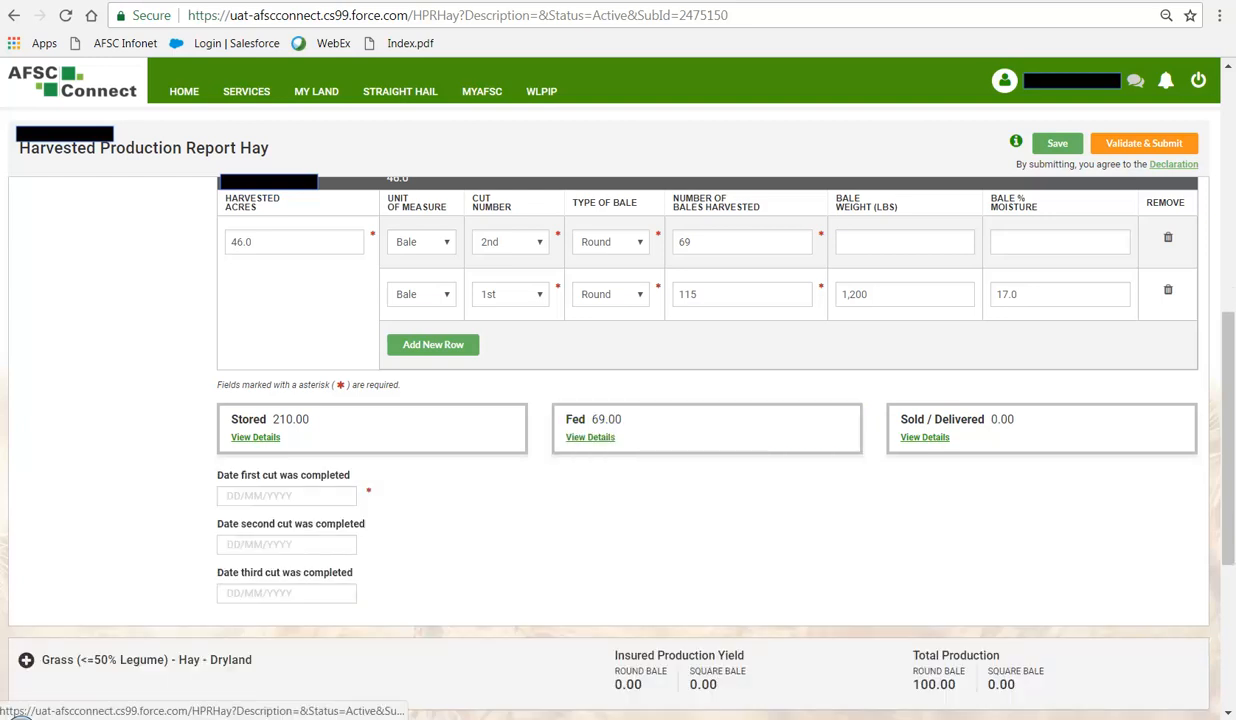
- Record 50 square bales of the current year's alfalfa production as sold or delivered and save the entry
left_click(1026, 447)
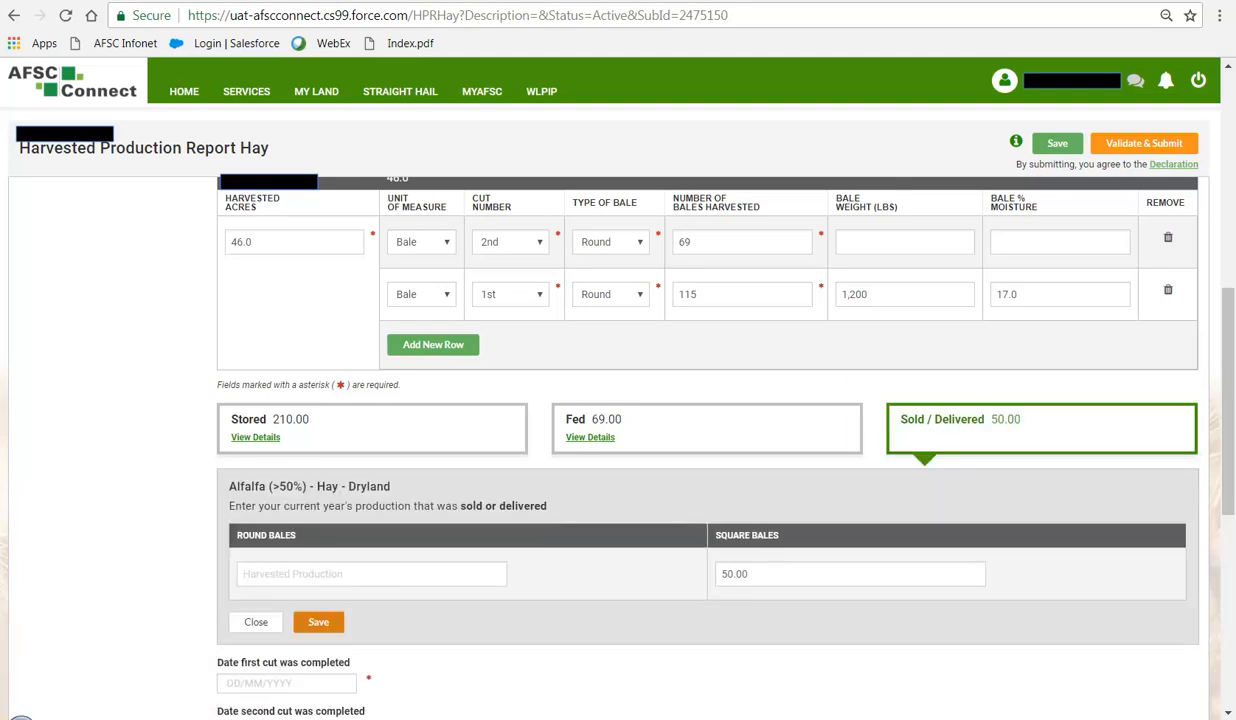
left_click(322, 616)
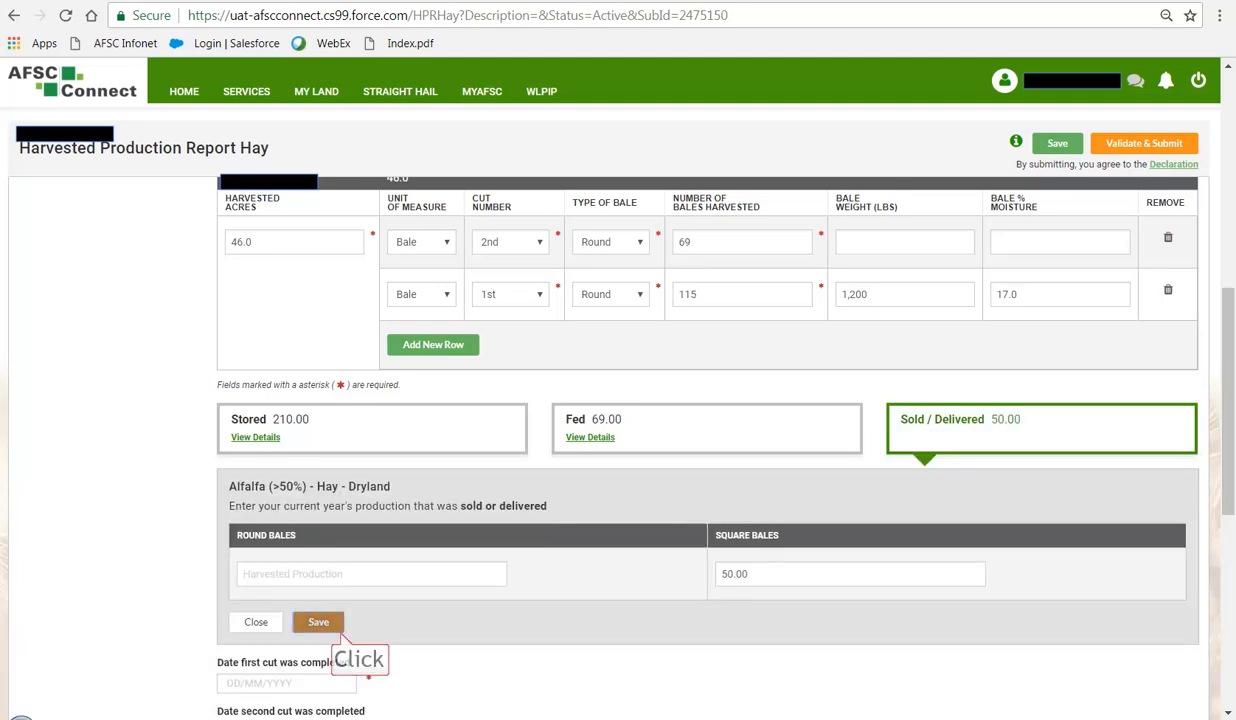
- Close the sold or delivered details and enter 18/07/2018 as the alfalfa hay's first-cut completion date
left_click(264, 627)
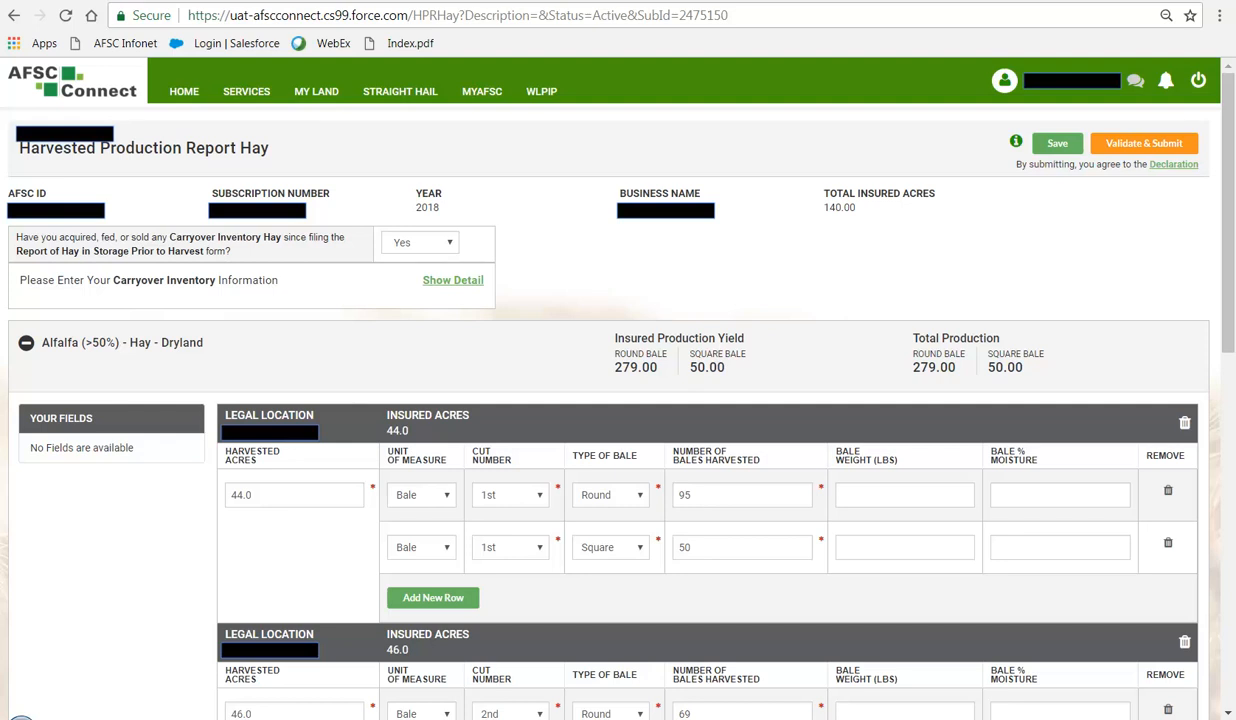
scroll(618, 450, "down", 5)
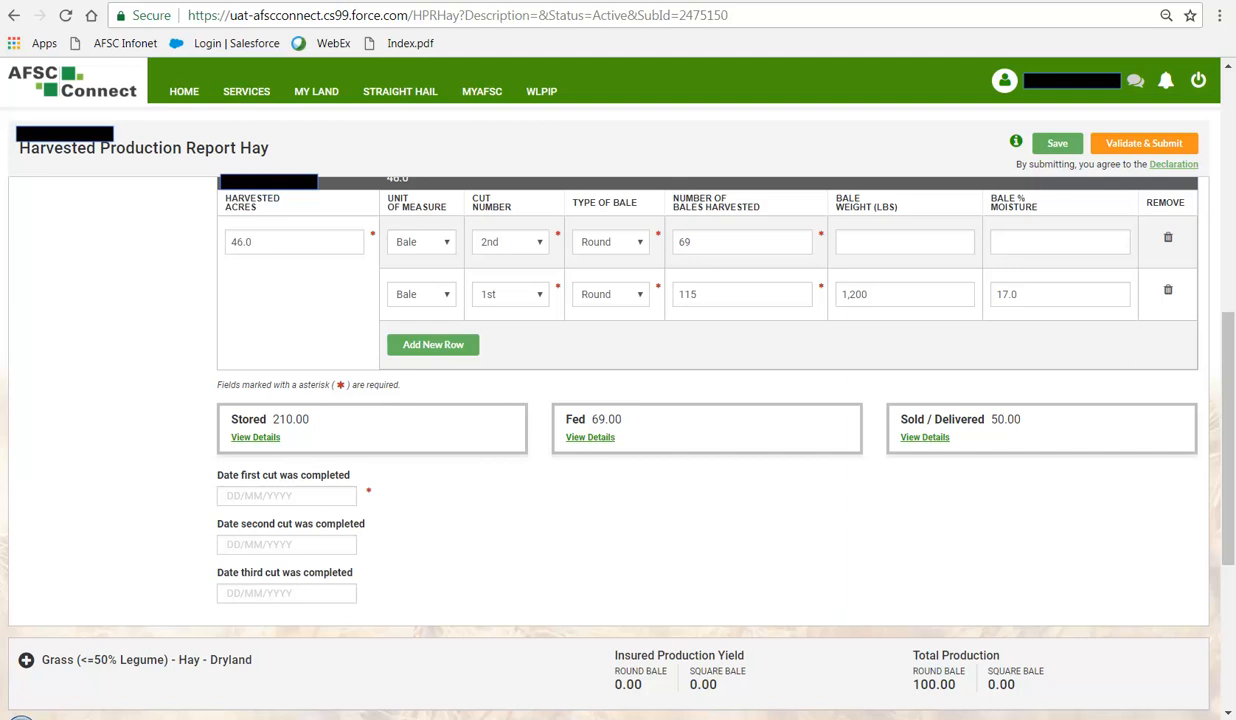
left_click(319, 503)
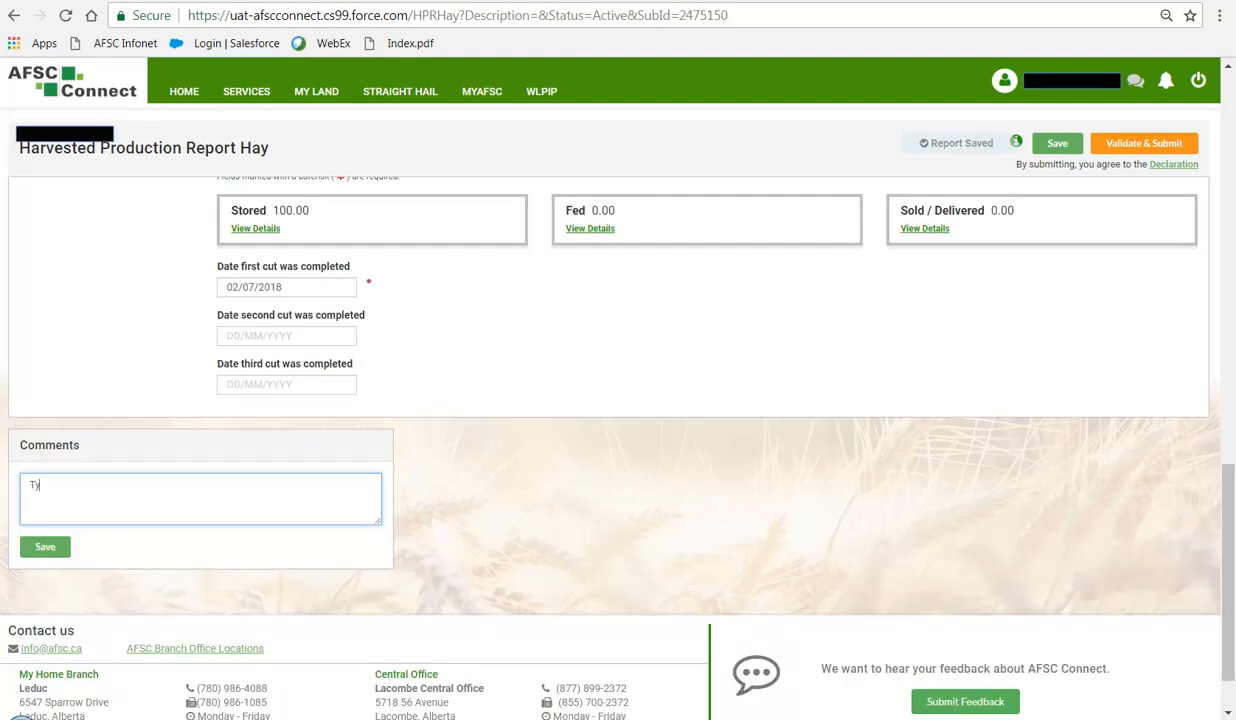
- Save the comment "Type Comments Here." on the report and collapse the grass hay section
type("pe Comments Here")
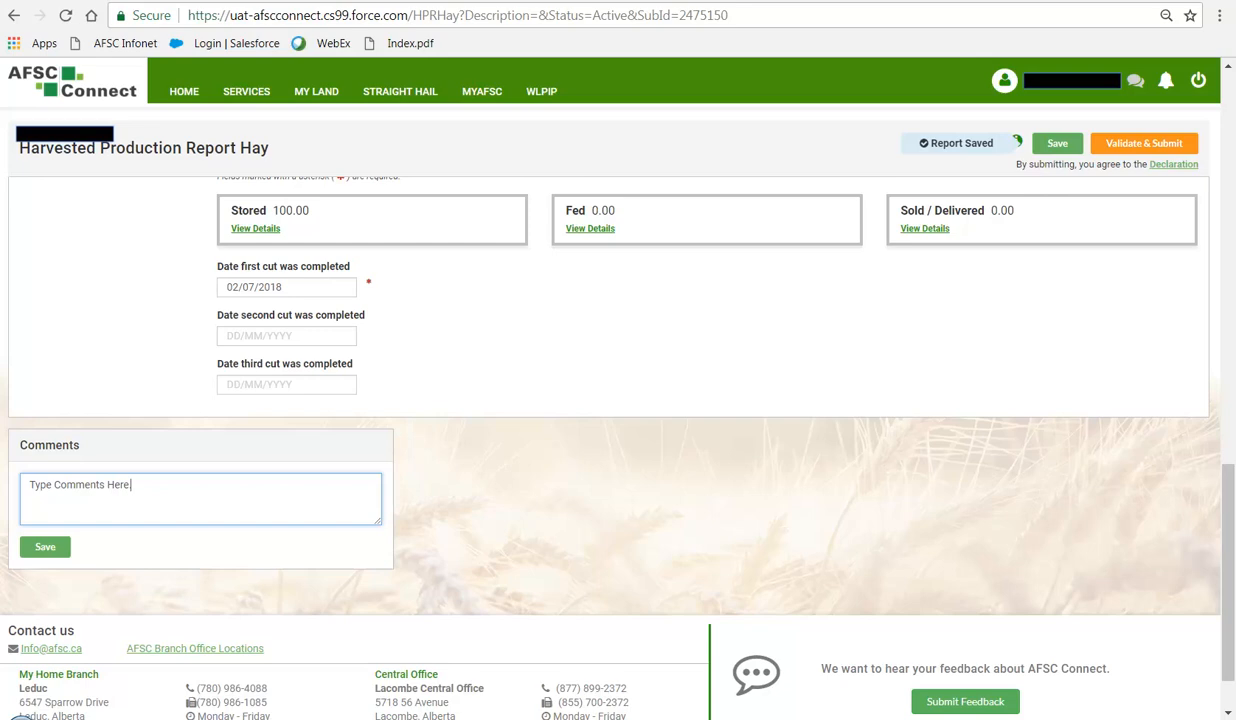
left_click(45, 547)
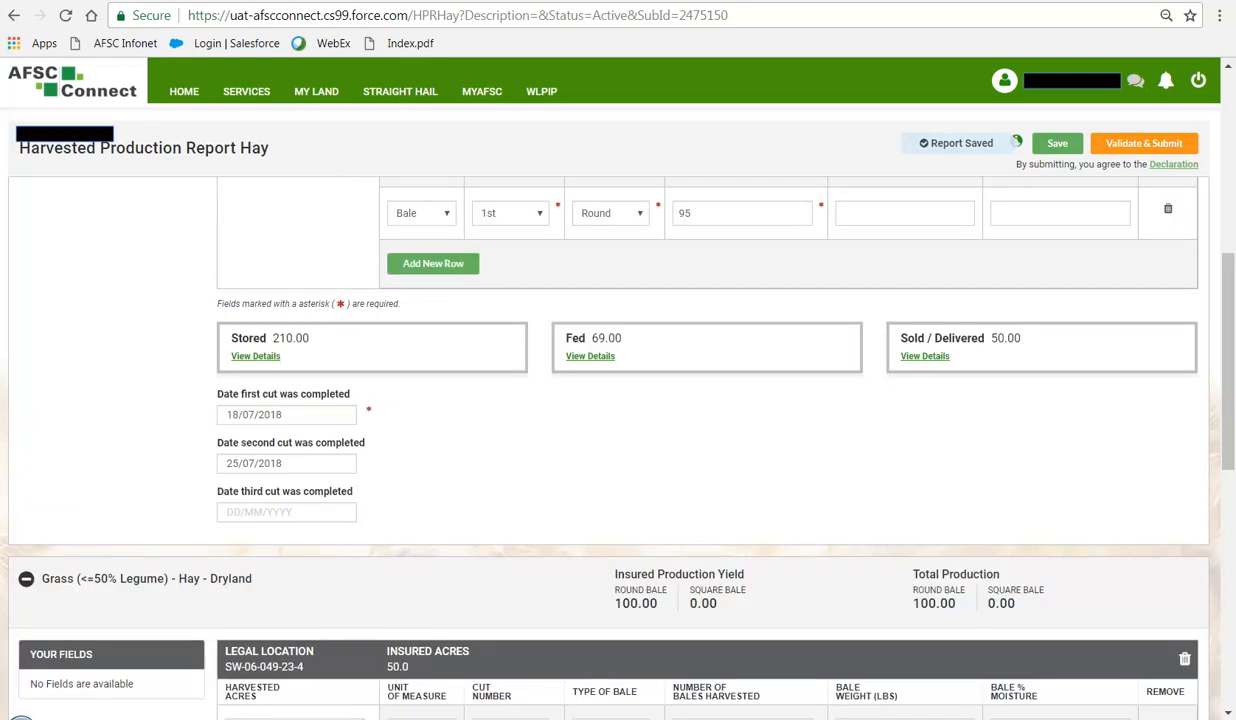
left_click(30, 582)
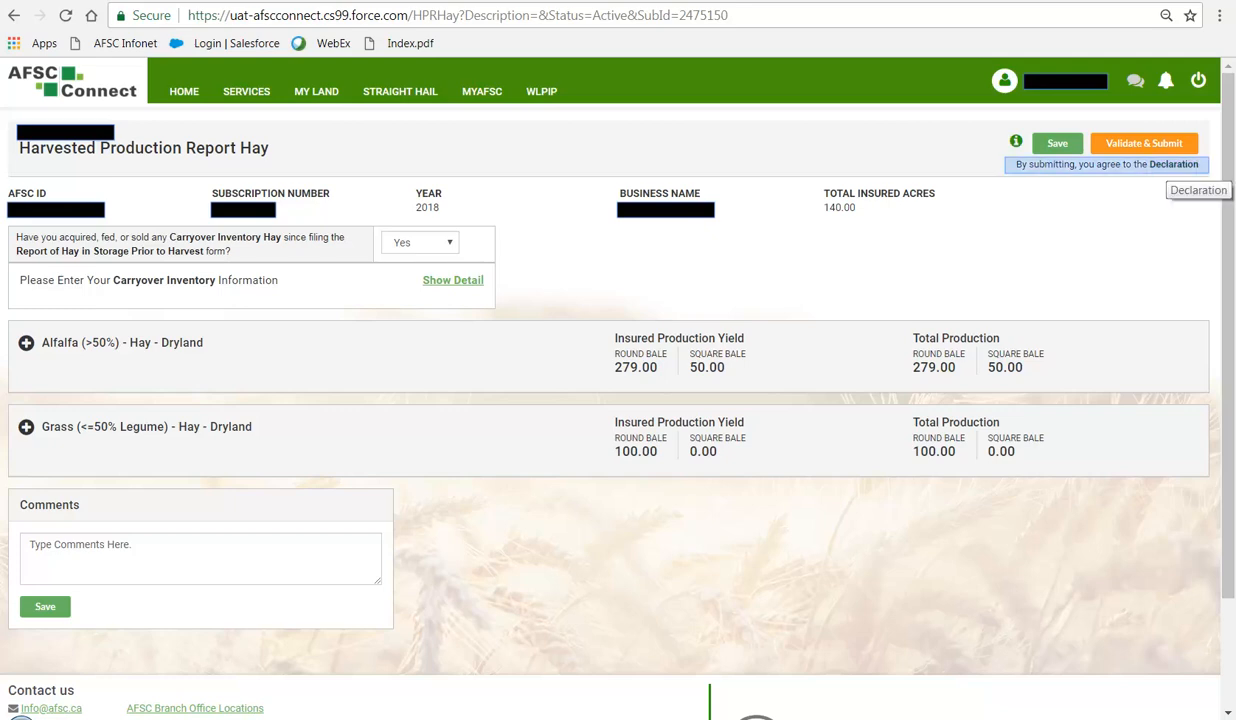
- Read the Harvested Production Report Declaration, close it, and submit the hay report without further review
left_click(1171, 165)
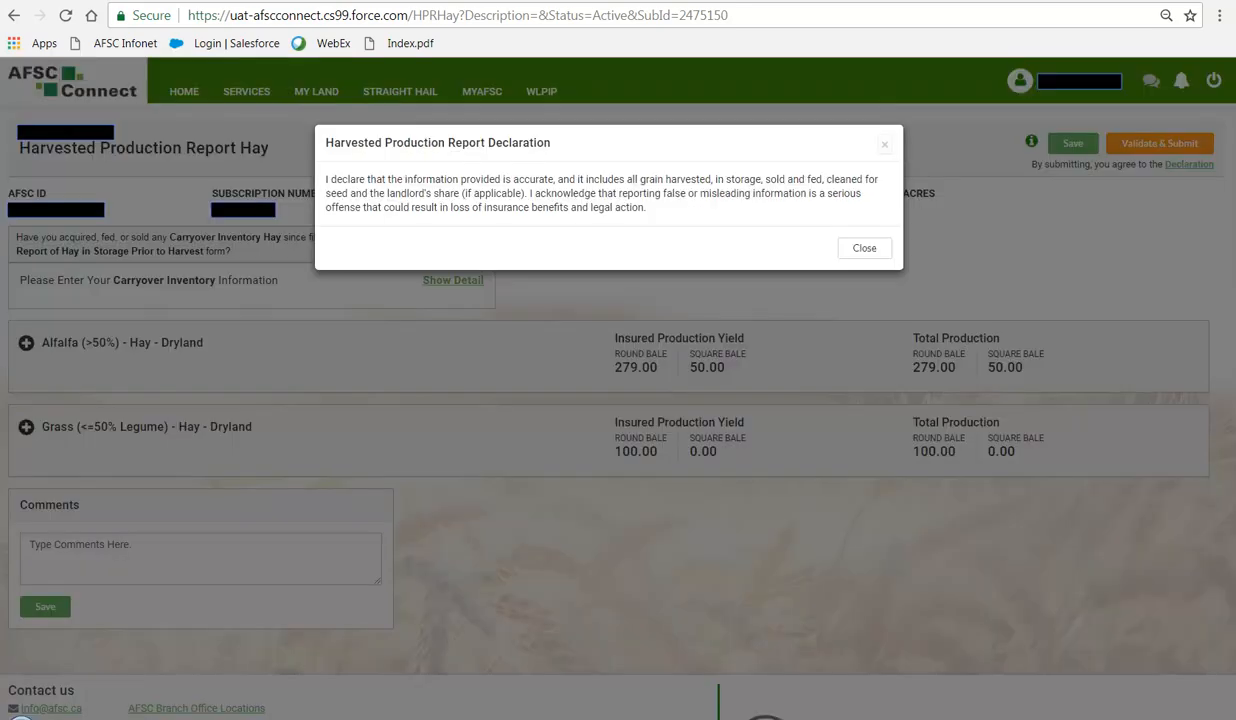
left_click(866, 250)
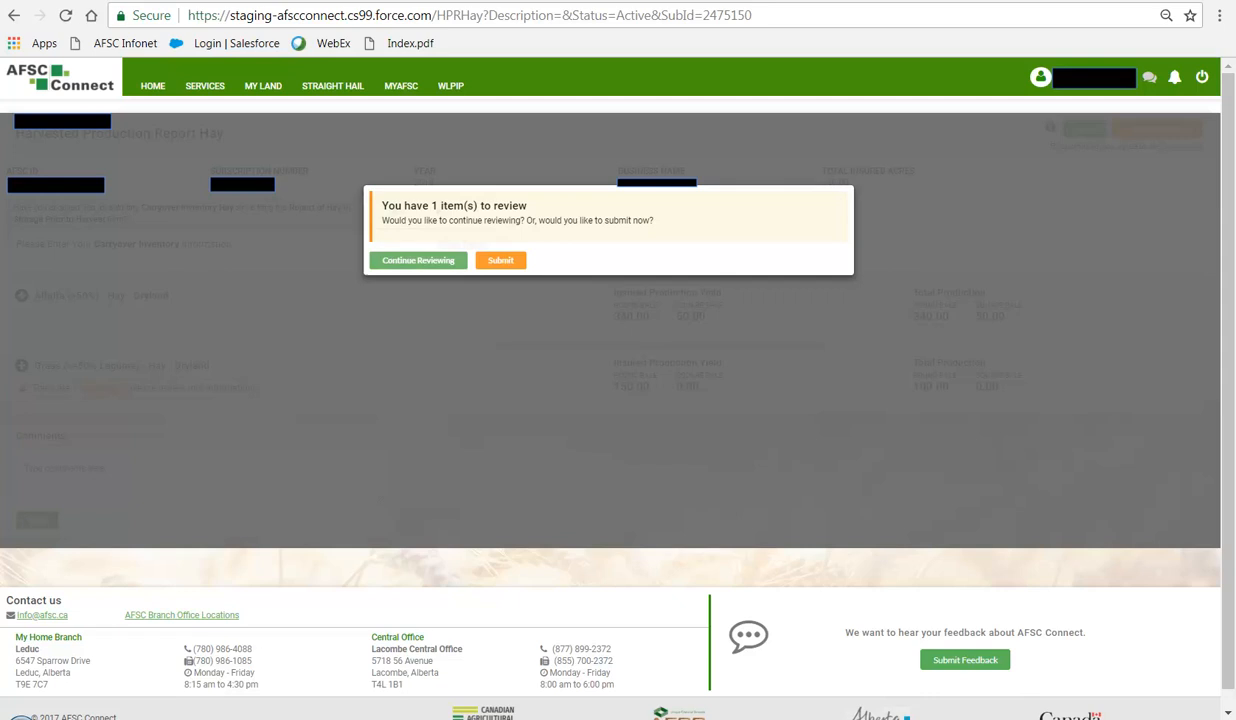
left_click(421, 265)
left_click(501, 261)
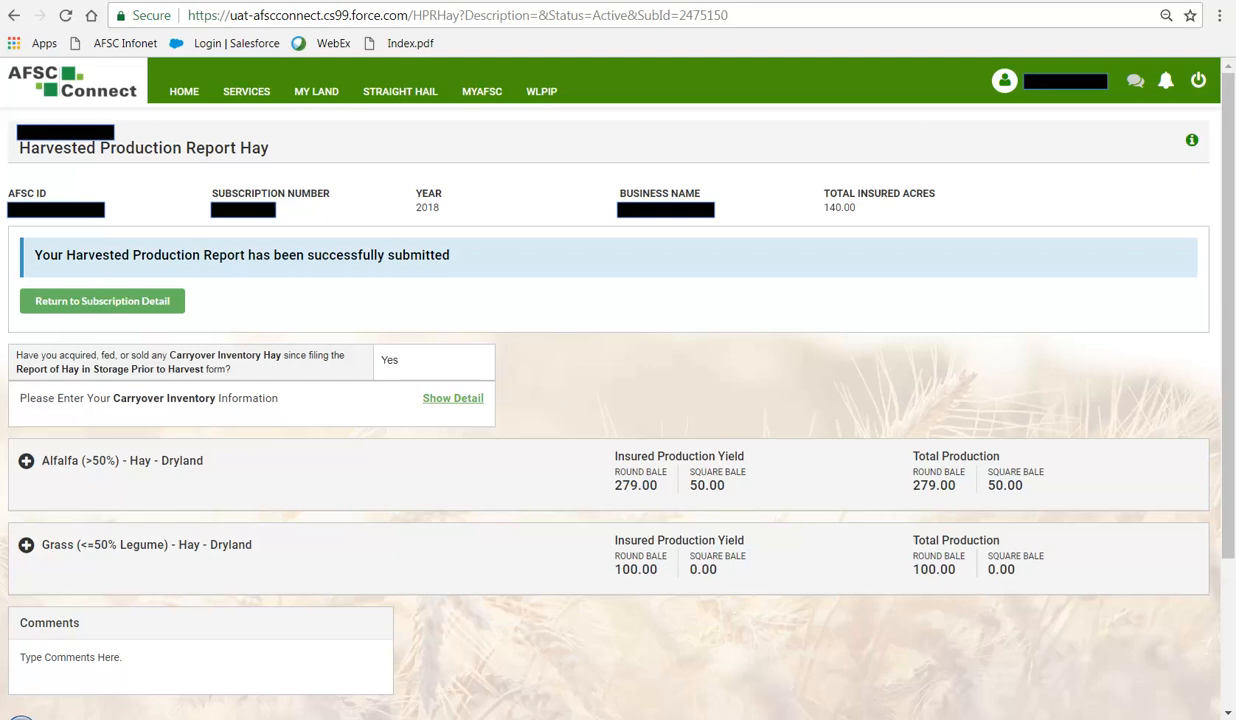
- Return to the hay subscription detail and open the submitted Harvested Production Report for viewing
left_click(118, 304)
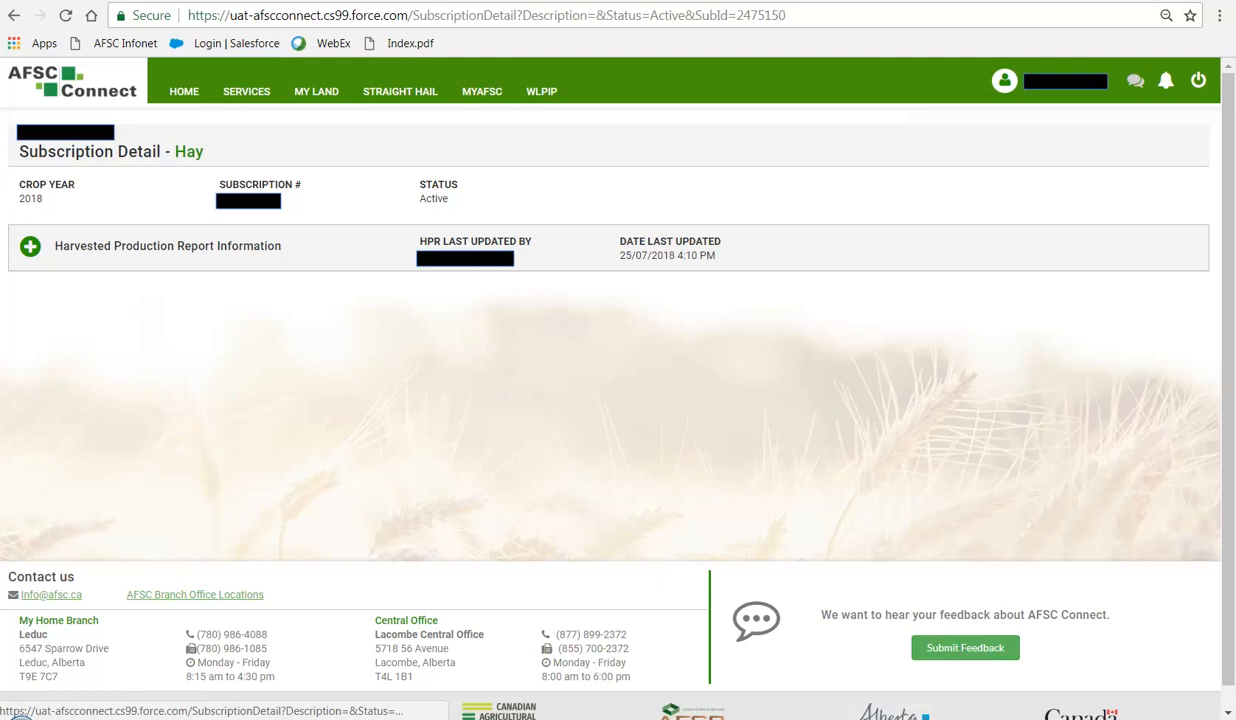
left_click(30, 246)
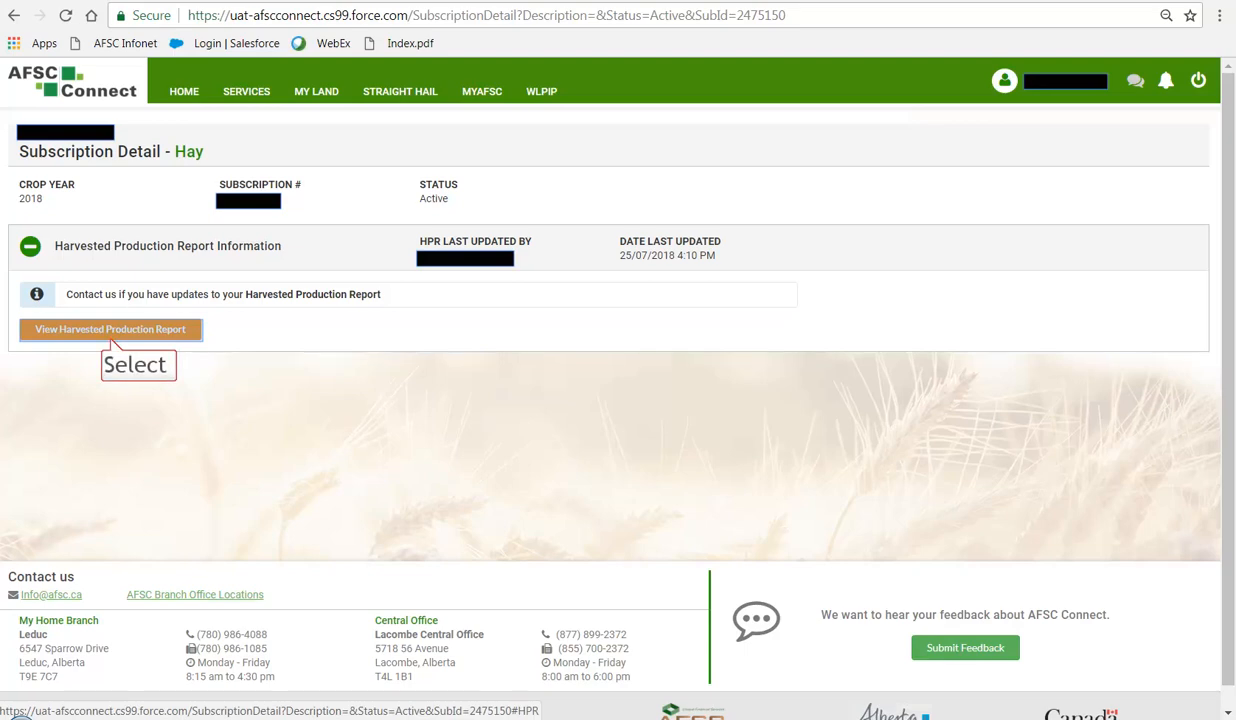
left_click(110, 329)
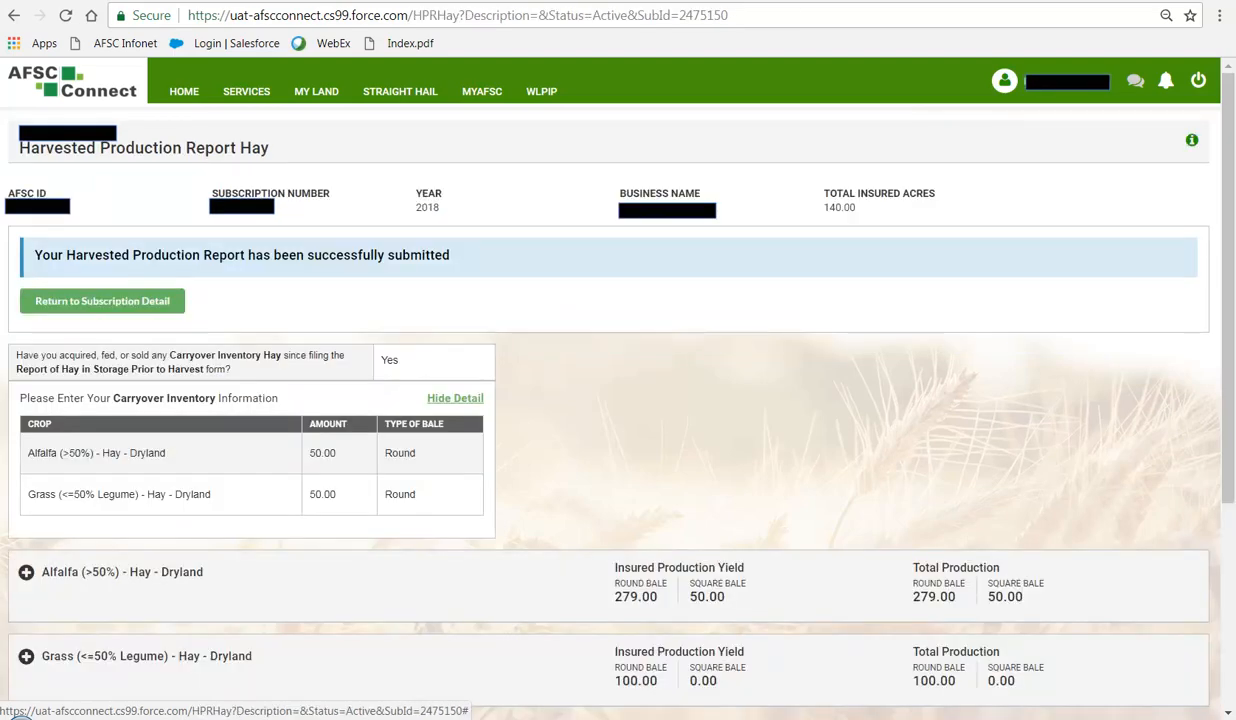